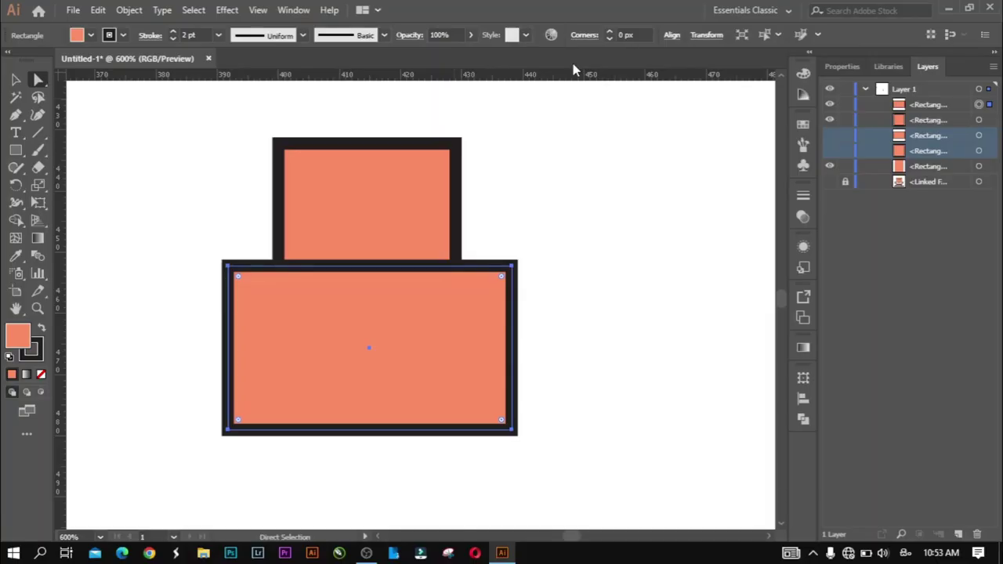
Drag the live-corner widget to give the lower coral rectangle large rounded corners
{"action": "left_click", "coordinate": [503, 271]}
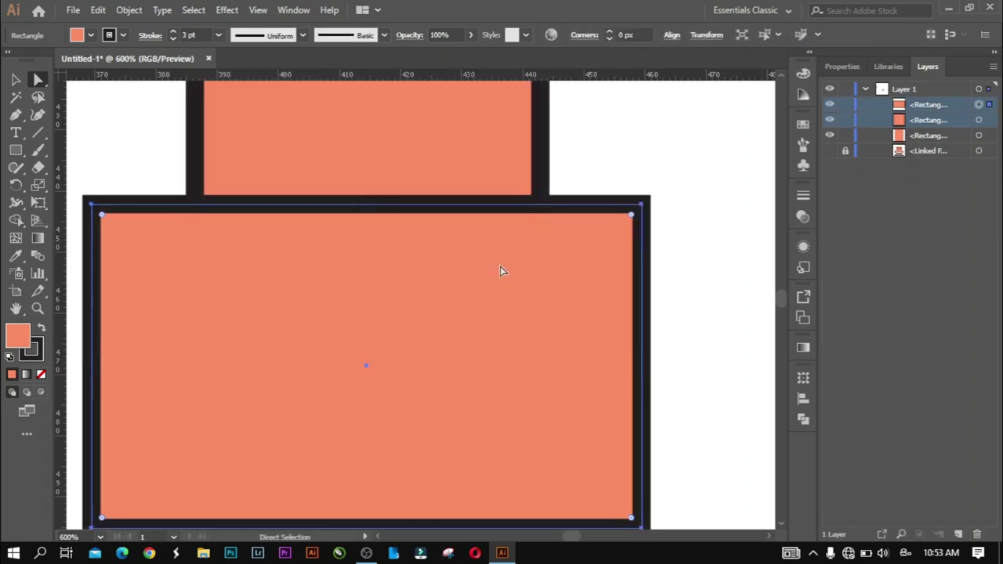
{"action": "scroll", "coordinate": [368, 271], "scroll_direction": "down", "scroll_amount": 2}
{"action": "mouse_move", "coordinate": [244, 253]}
{"action": "left_mouse_down"}
{"action": "mouse_move", "coordinate": [280, 293]}
{"action": "mouse_move", "coordinate": [216, 227]}
{"action": "left_mouse_up"}
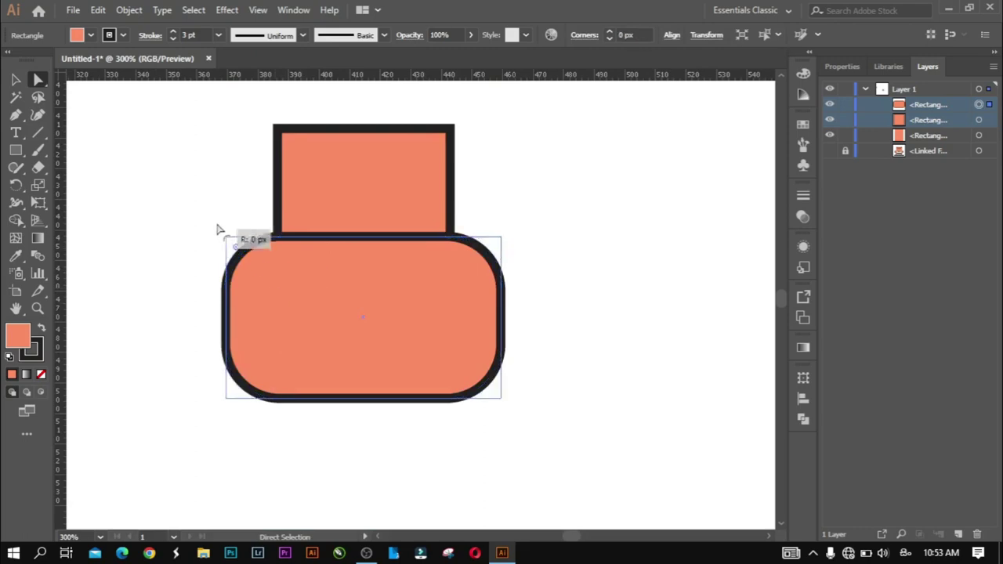
{"action": "left_click", "coordinate": [369, 506]}
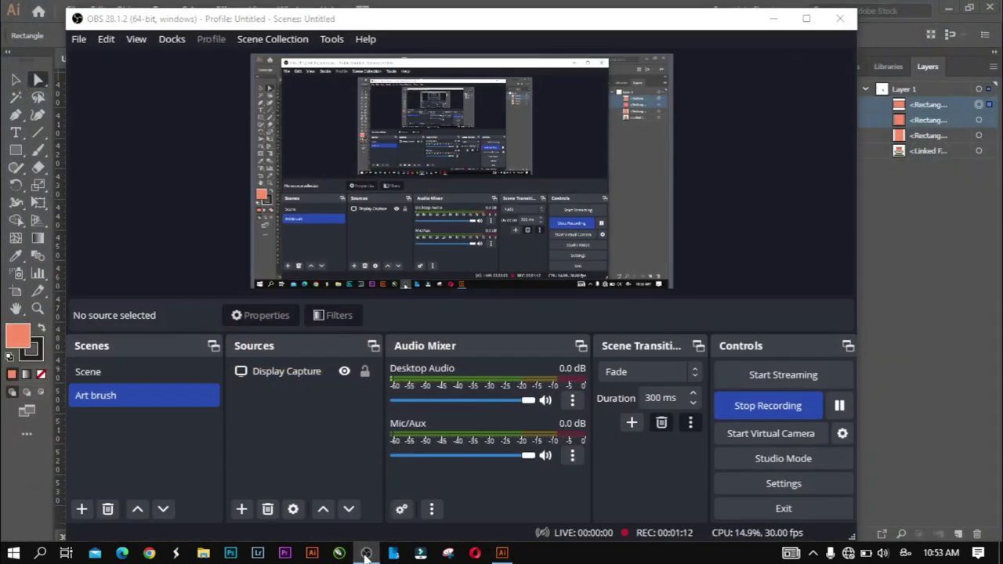
{"action": "left_click", "coordinate": [366, 553]}
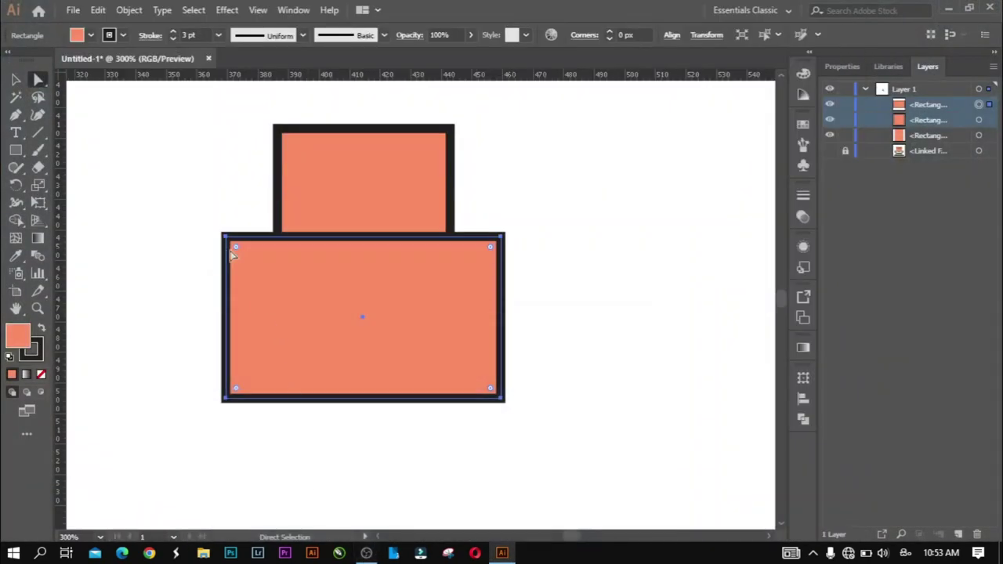
{"action": "left_click_drag", "start_coordinate": [236, 249], "coordinate": [282, 293]}
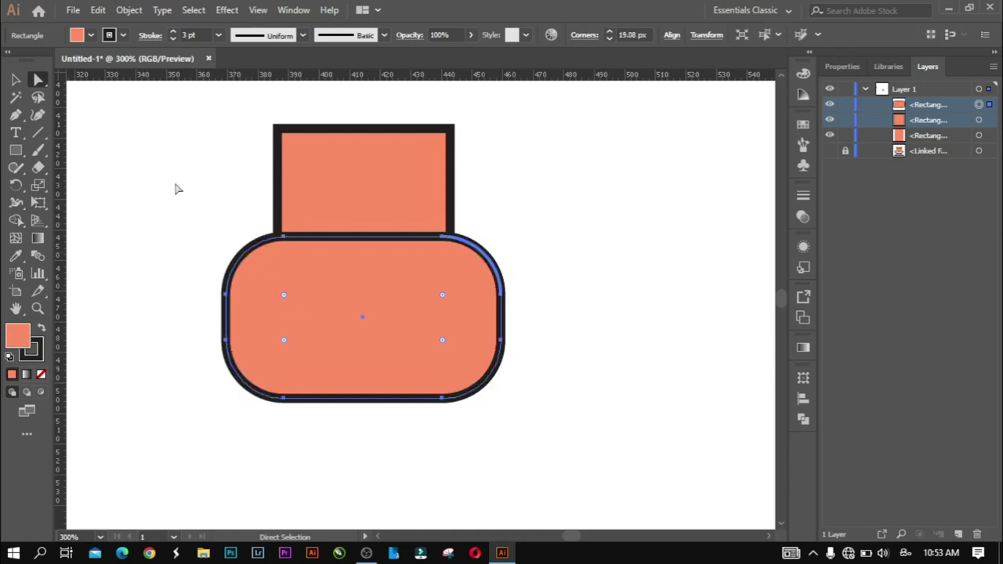
Select both rectangles and cut the backrest area out of the base with Shape Builder
{"action": "key", "text": "v"}
{"action": "mouse_move", "coordinate": [196, 141]}
{"action": "left_mouse_down"}
{"action": "mouse_move", "coordinate": [321, 259]}
{"action": "mouse_move", "coordinate": [356, 209]}
{"action": "left_mouse_up"}
{"action": "left_click", "coordinate": [16, 219]}
Round the inner corners of the U-shaped base
{"action": "key", "text": "a"}
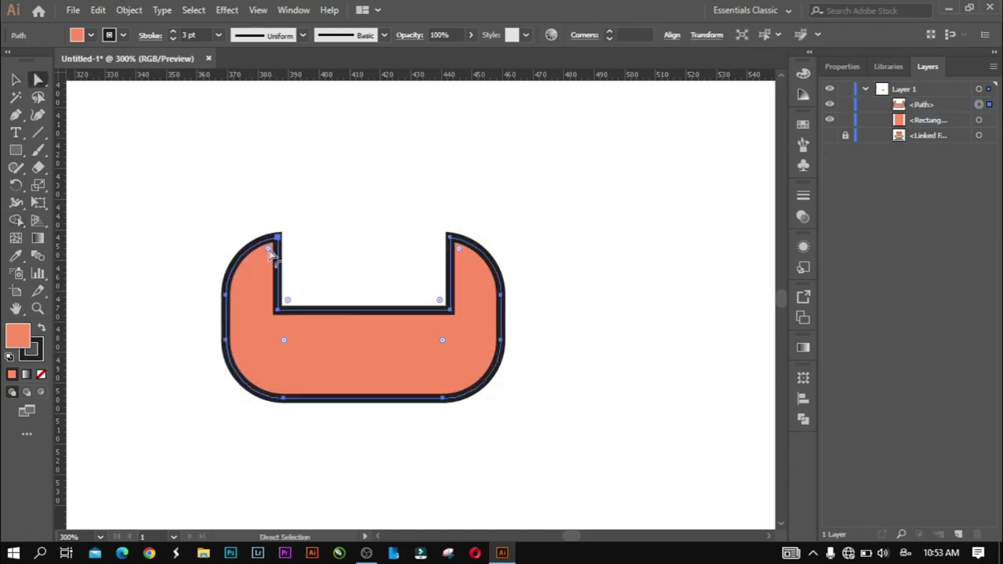
{"action": "left_click_drag", "start_coordinate": [269, 250], "coordinate": [271, 333]}
{"action": "left_click", "coordinate": [519, 391]}
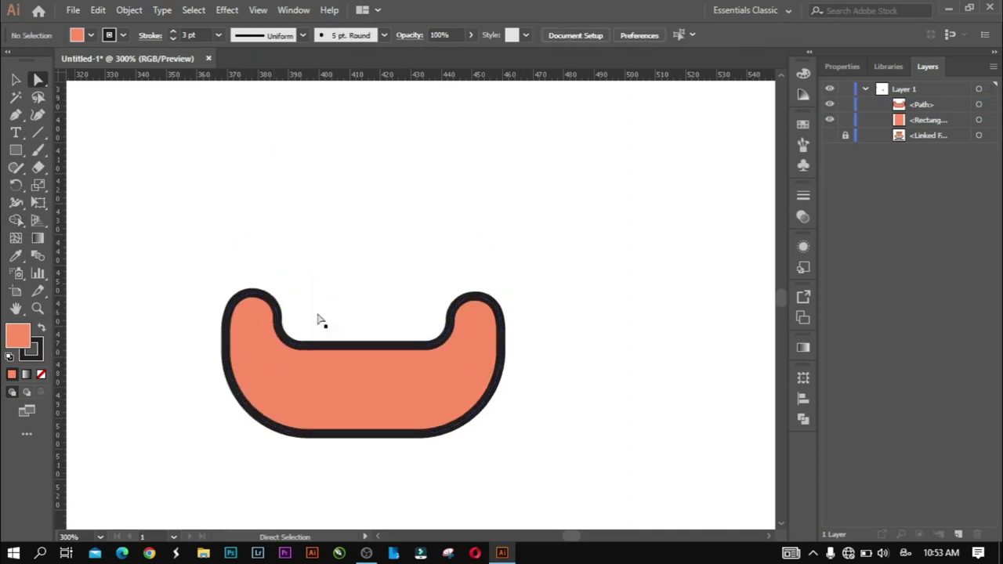
Draw a backrest rectangle, send it behind the U, and round its corners
{"action": "left_click_drag", "start_coordinate": [272, 210], "coordinate": [453, 362]}
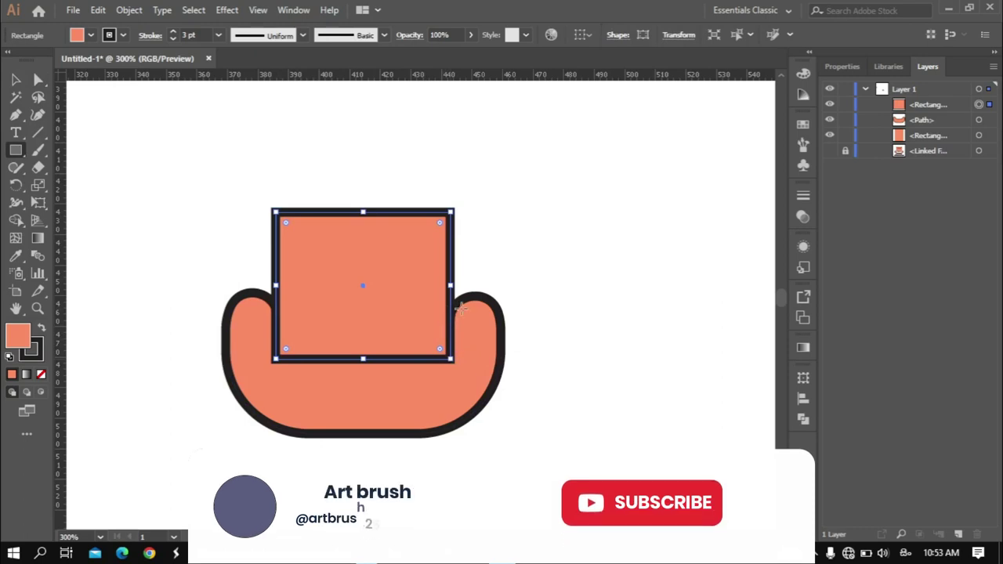
{"action": "key", "text": "ctrl+bracketleft"}
{"action": "left_click", "coordinate": [38, 79]}
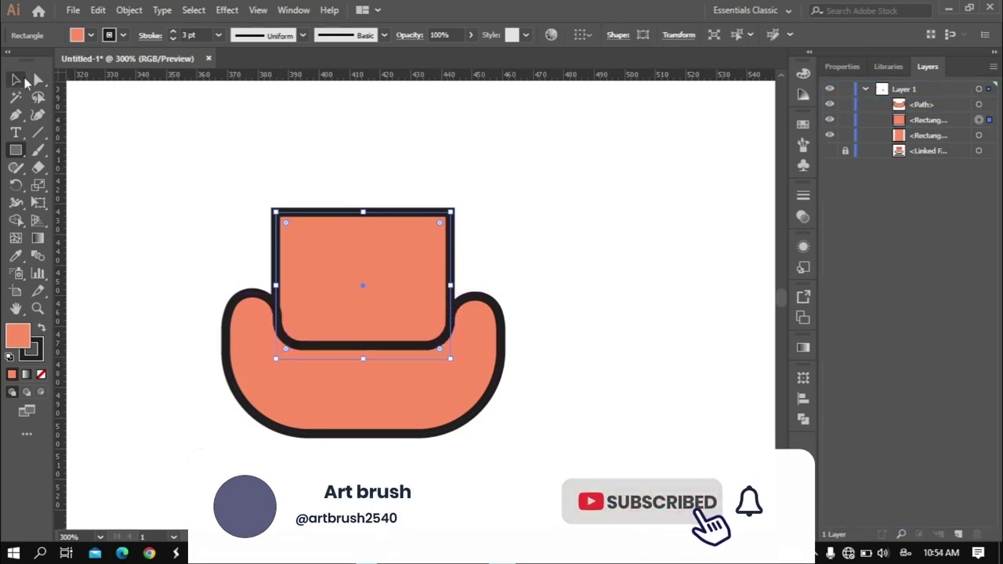
{"action": "left_click_drag", "start_coordinate": [286, 222], "coordinate": [313, 264]}
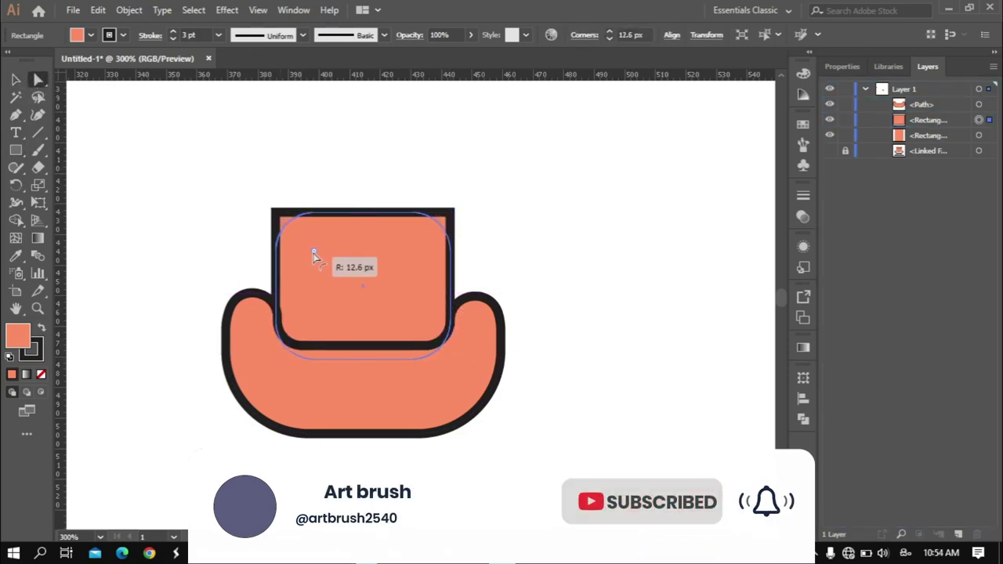
{"action": "left_click", "coordinate": [541, 242]}
Scale the U-shaped base narrower around its centre
{"action": "scroll", "coordinate": [405, 264], "scroll_direction": "down", "scroll_amount": 3}
{"action": "scroll", "coordinate": [390, 227], "scroll_direction": "up", "scroll_amount": 3}
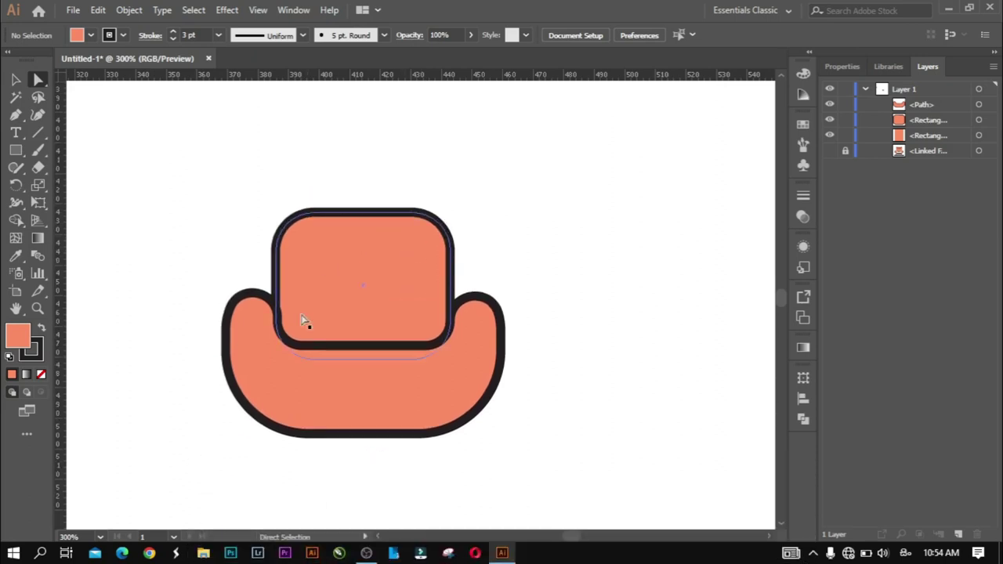
{"action": "left_click", "coordinate": [234, 382]}
{"action": "key", "text": "v"}
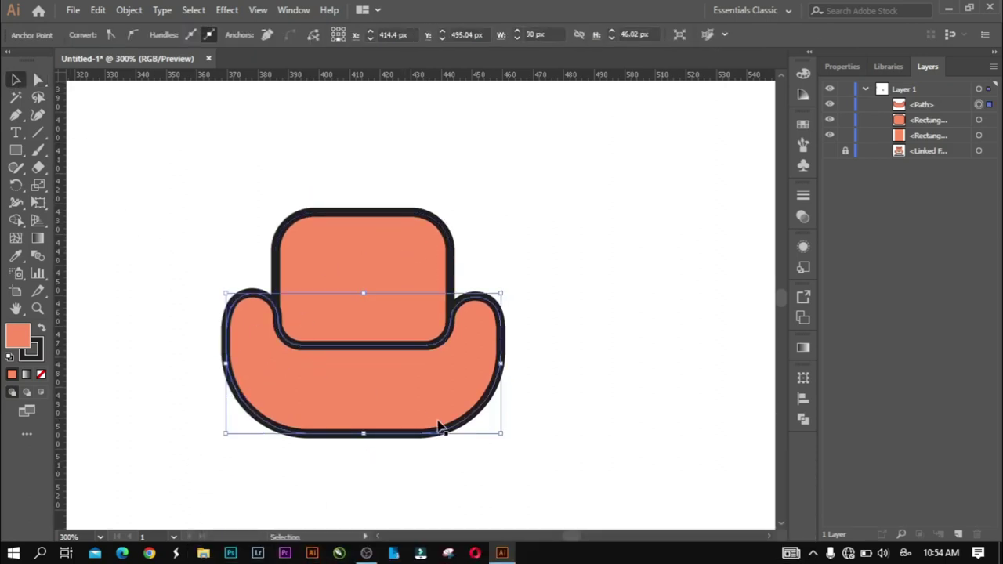
{"action": "mouse_move", "coordinate": [501, 435]}
{"action": "left_mouse_down"}
{"action": "mouse_move", "coordinate": [489, 418]}
{"action": "mouse_move", "coordinate": [484, 426]}
{"action": "left_mouse_up"}
{"action": "left_click", "coordinate": [531, 397]}
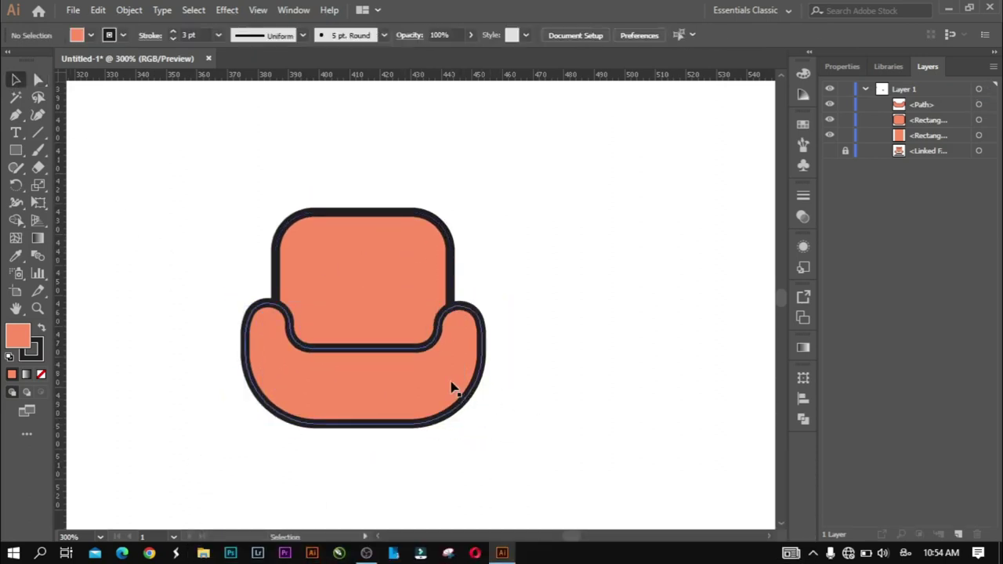
{"action": "left_click", "coordinate": [397, 306]}
{"action": "left_click", "coordinate": [510, 309]}
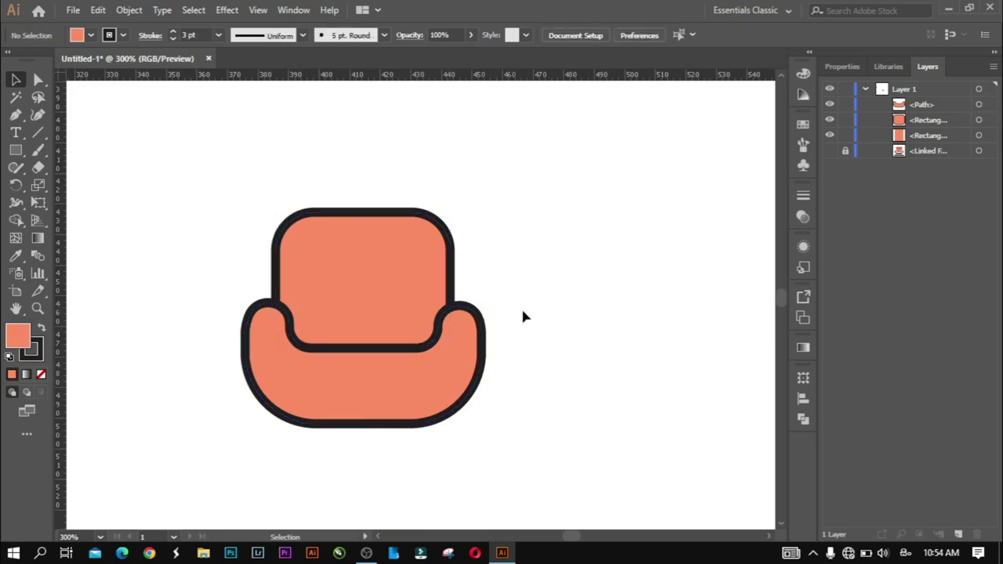
Draw a small cushion rectangle and move it onto the left of the seat
{"action": "scroll", "coordinate": [306, 344], "scroll_direction": "up", "scroll_amount": 2}
{"action": "left_click", "coordinate": [285, 348]}
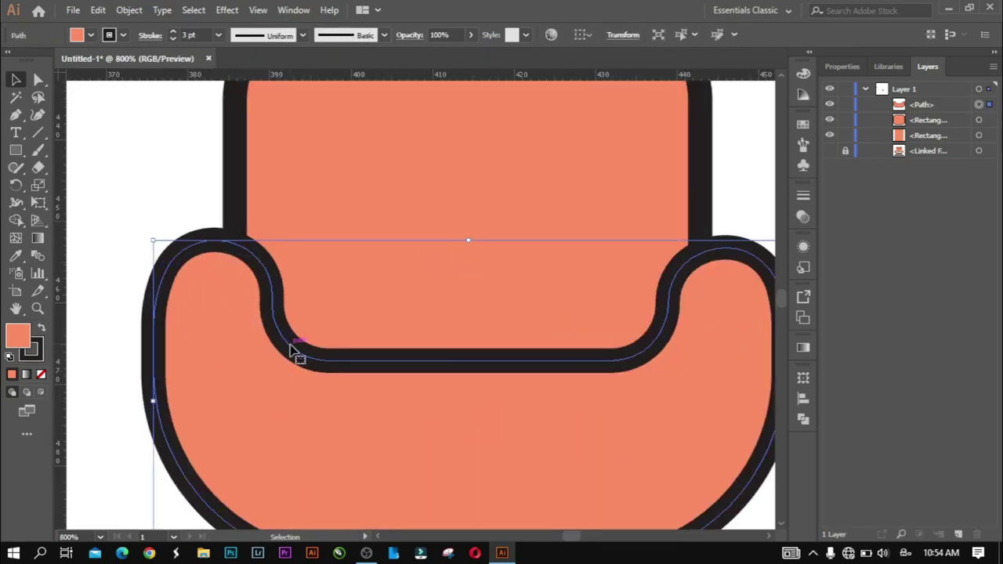
{"action": "scroll", "coordinate": [290, 349], "scroll_direction": "down", "scroll_amount": 1}
{"action": "scroll", "coordinate": [553, 352], "scroll_direction": "down", "scroll_amount": 1}
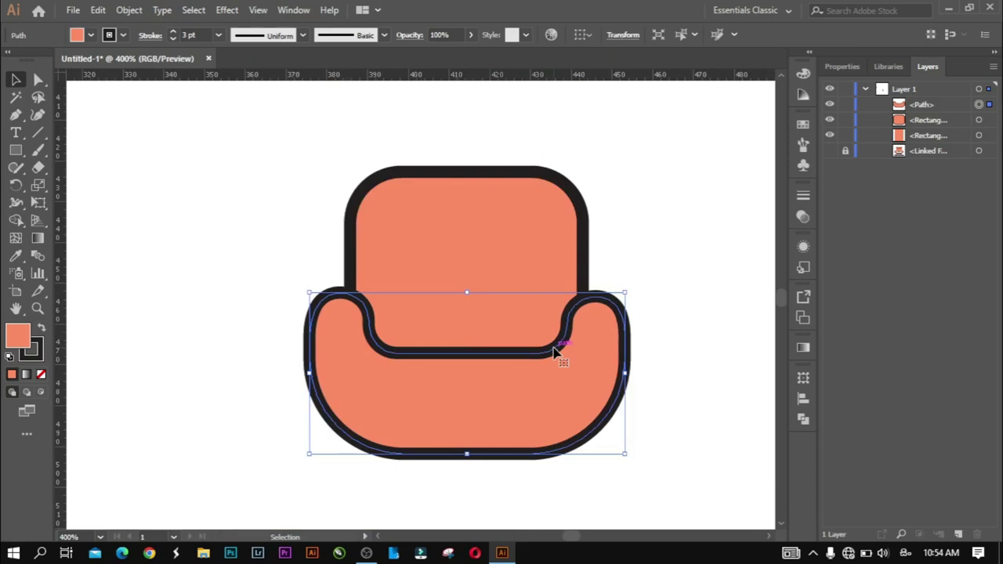
{"action": "left_click", "coordinate": [15, 150]}
{"action": "mouse_move", "coordinate": [107, 154]}
{"action": "left_mouse_down"}
{"action": "mouse_move", "coordinate": [217, 213]}
{"action": "mouse_move", "coordinate": [209, 184]}
{"action": "left_mouse_up"}
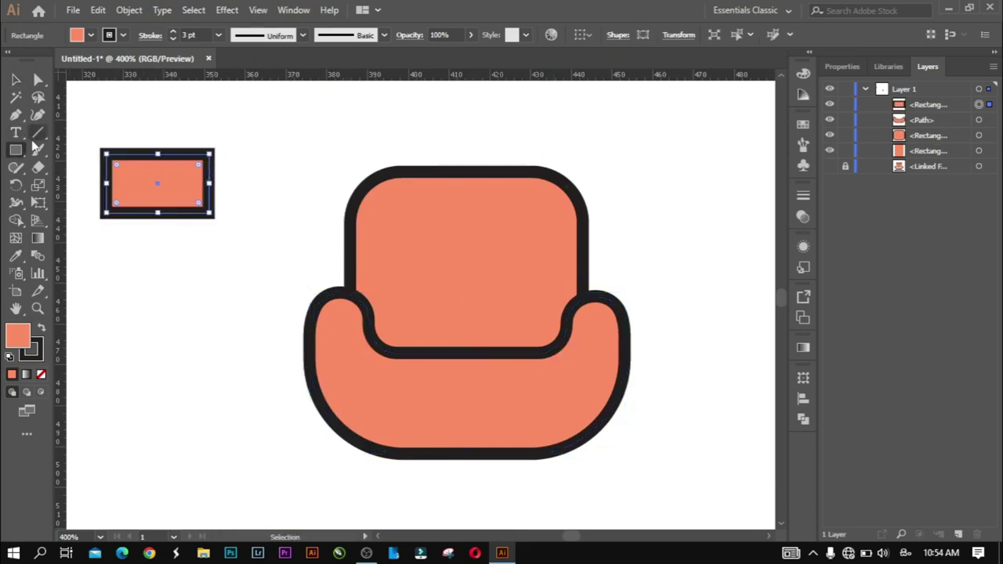
{"action": "left_click", "coordinate": [15, 79]}
{"action": "left_click_drag", "start_coordinate": [133, 173], "coordinate": [382, 313]}
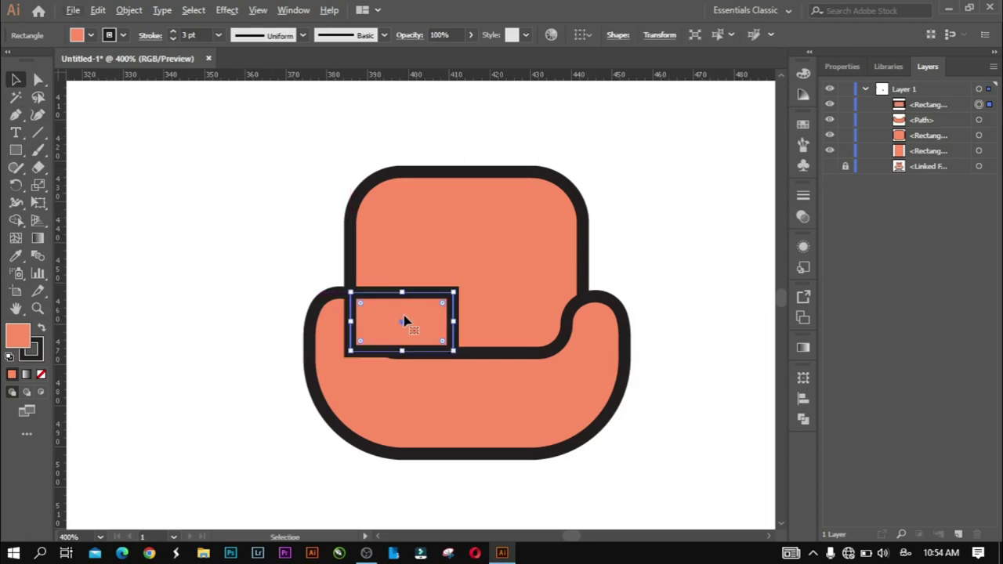
Give the cushion a White fill and a 2 pt stroke
{"action": "left_click", "coordinate": [90, 35]}
{"action": "left_click", "coordinate": [31, 61]}
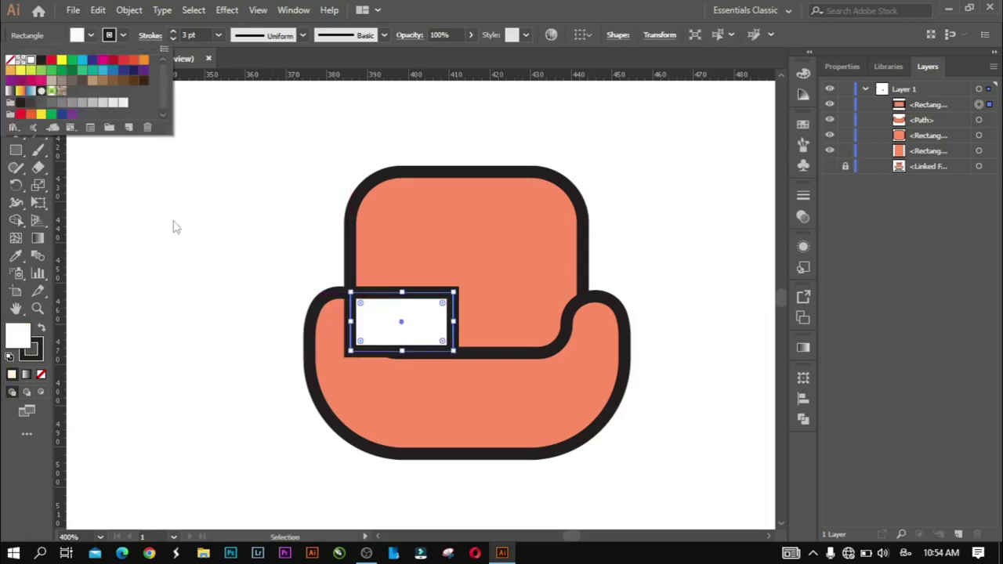
{"action": "left_click", "coordinate": [174, 37]}
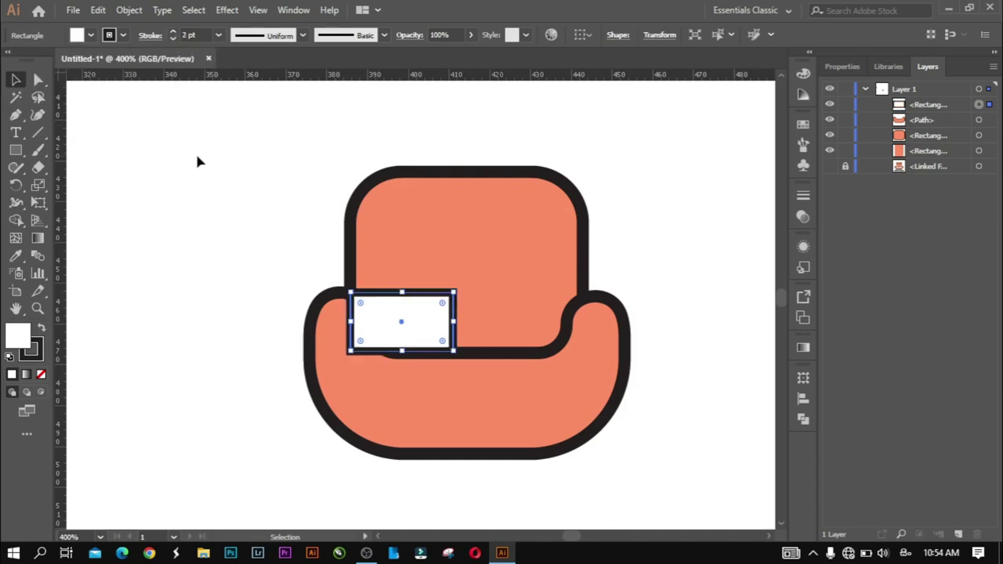
Alt-drag a copy of the cushion right and widen both until they meet
{"action": "left_click_drag", "start_coordinate": [441, 345], "coordinate": [568, 341]}
{"action": "scroll", "coordinate": [462, 337], "scroll_direction": "up", "scroll_amount": 1}
{"action": "scroll", "coordinate": [453, 337], "scroll_direction": "up", "scroll_amount": 1}
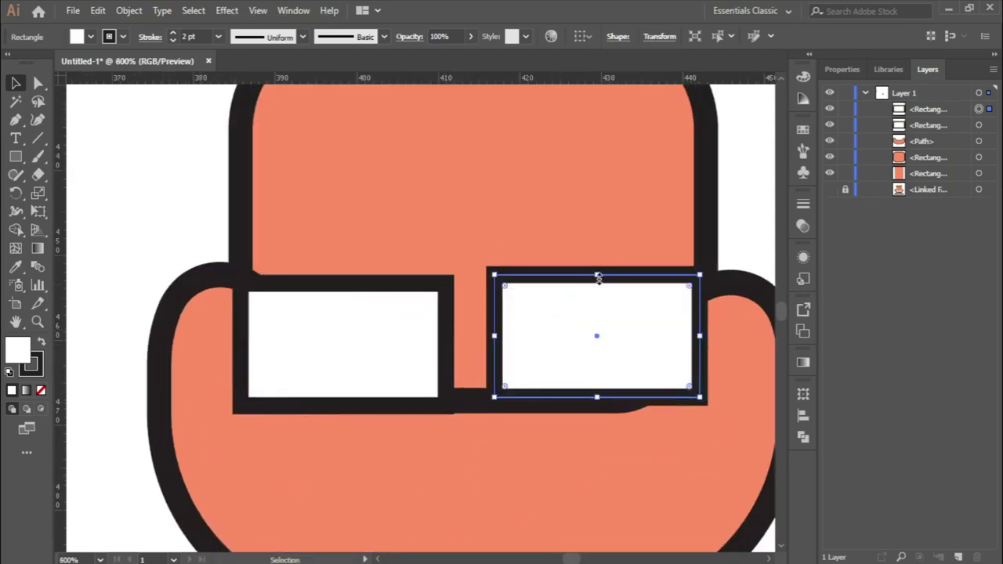
{"action": "left_click", "coordinate": [447, 340]}
{"action": "mouse_move", "coordinate": [447, 341]}
{"action": "left_mouse_down"}
{"action": "mouse_move", "coordinate": [474, 335]}
{"action": "mouse_move", "coordinate": [471, 346]}
{"action": "left_mouse_up"}
{"action": "left_click", "coordinate": [496, 340]}
{"action": "left_click", "coordinate": [459, 342]}
{"action": "key", "text": "ctrl+minus"}
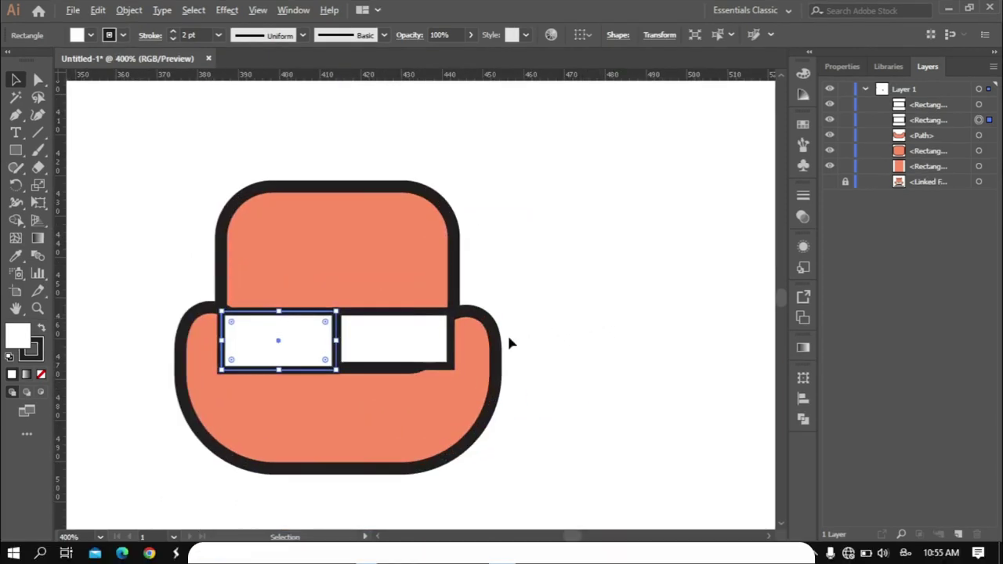
Select both white cushions and stretch them taller downward
{"action": "key", "text": "ctrl+plus"}
{"action": "left_click", "coordinate": [360, 360]}
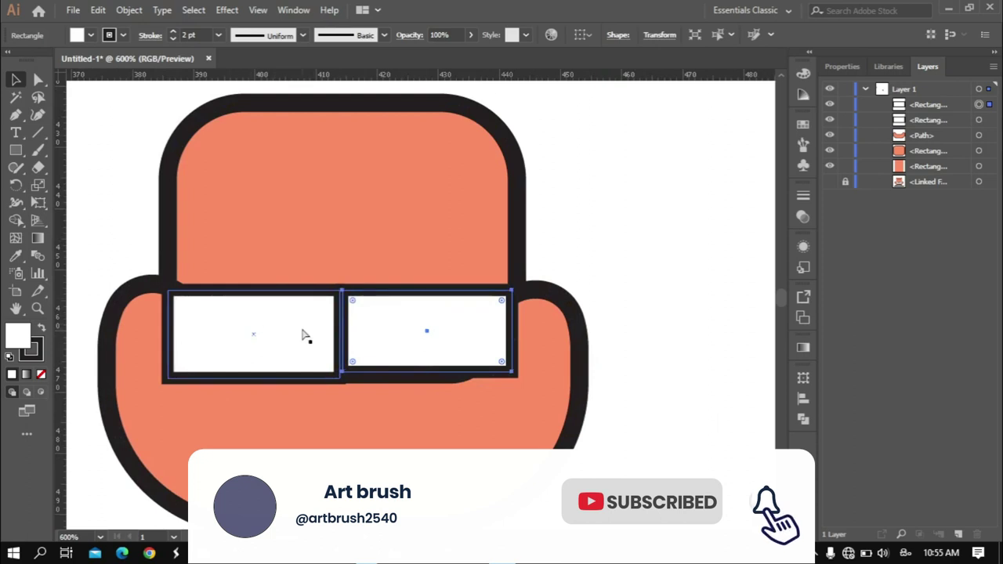
{"action": "left_click", "coordinate": [321, 339]}
{"action": "left_click", "coordinate": [380, 351], "text": "shift"}
{"action": "left_click", "coordinate": [374, 369], "text": "shift"}
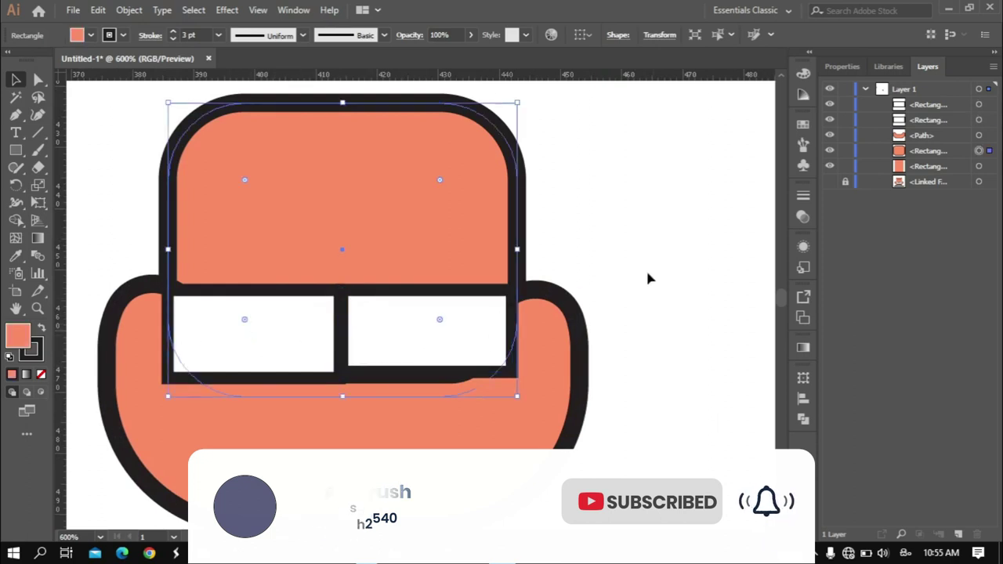
{"action": "left_click", "coordinate": [649, 280]}
{"action": "left_click", "coordinate": [437, 330]}
{"action": "left_click", "coordinate": [262, 340], "text": "shift"}
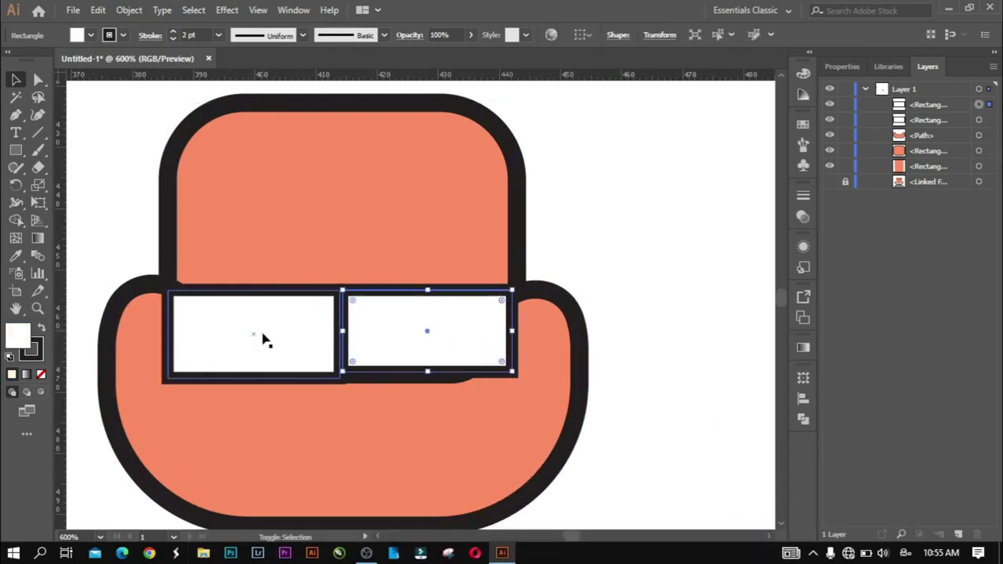
{"action": "left_click_drag", "start_coordinate": [338, 375], "coordinate": [342, 414]}
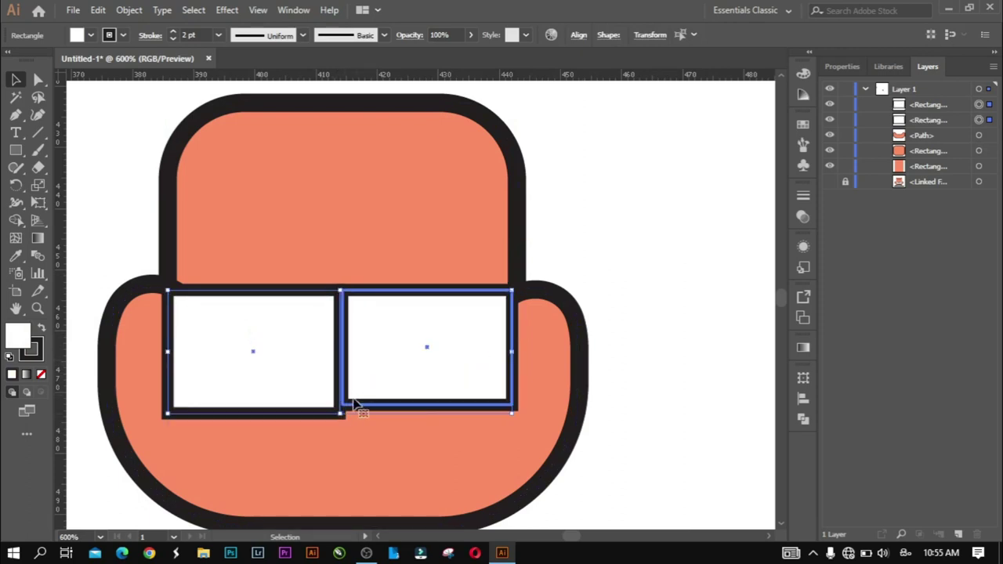
Extend the right cushion's bottom edge to match the left, then exit Isolation Mode
{"action": "double_click", "coordinate": [392, 404]}
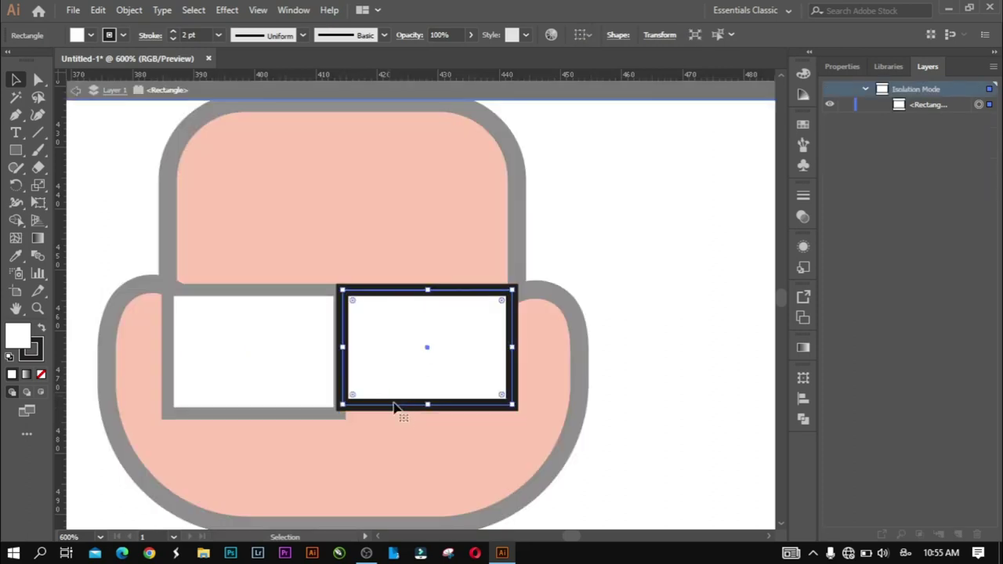
{"action": "left_click_drag", "start_coordinate": [429, 405], "coordinate": [428, 414]}
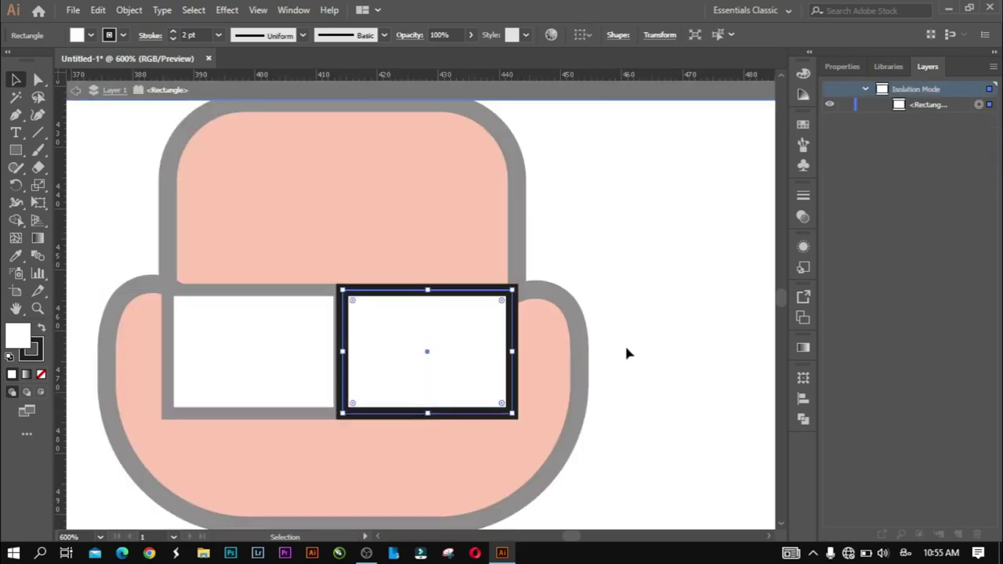
{"action": "left_click", "coordinate": [633, 292]}
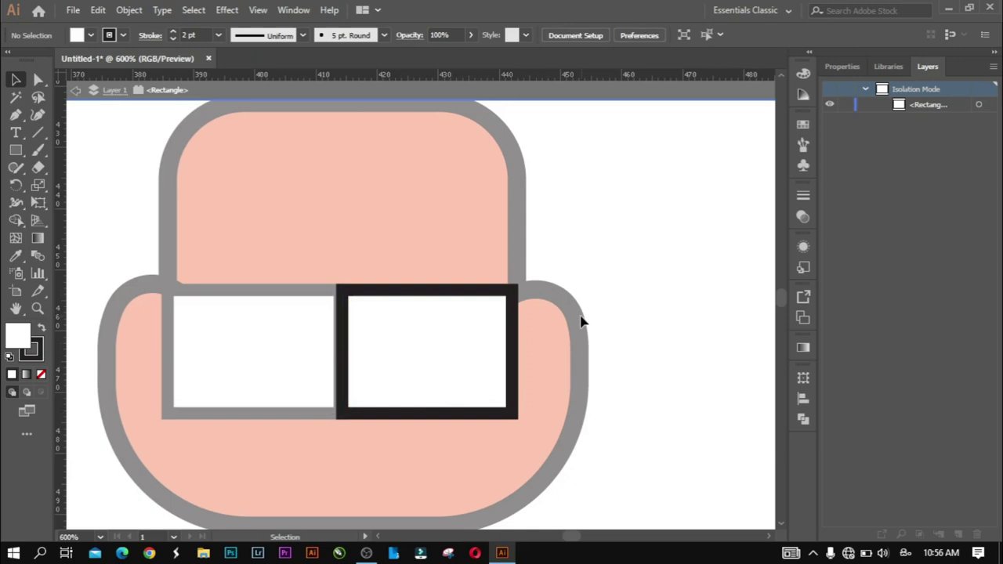
{"action": "double_click", "coordinate": [655, 267]}
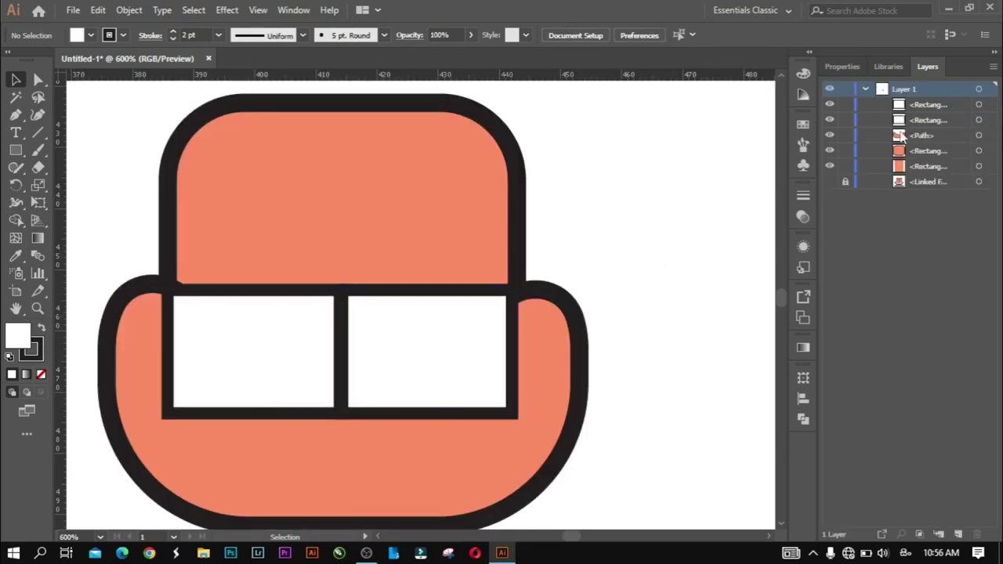
Move both cushion rectangles below the seat <Path> in the Layers panel
{"action": "left_click", "coordinate": [918, 105]}
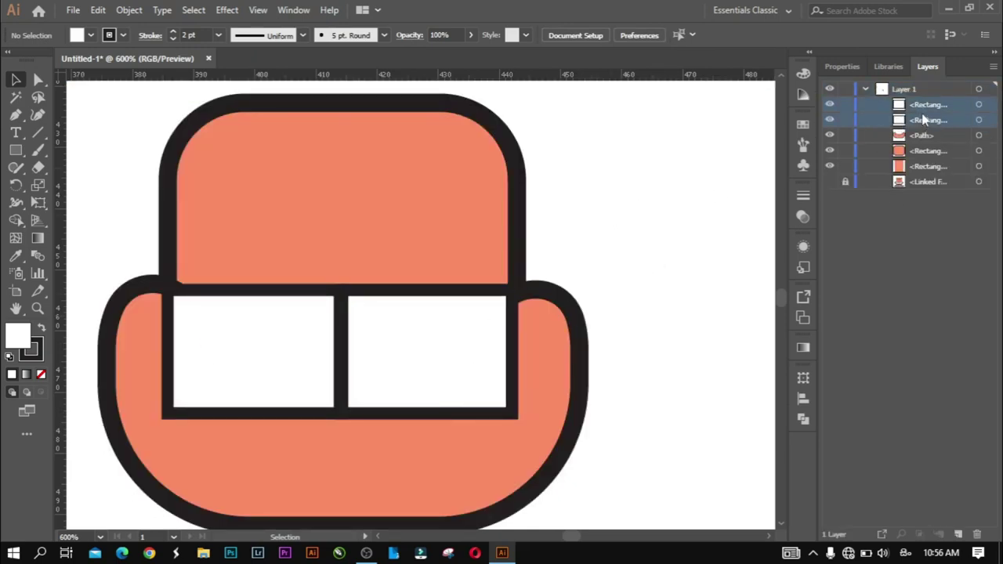
{"action": "mouse_move", "coordinate": [924, 120]}
{"action": "left_mouse_down"}
{"action": "mouse_move", "coordinate": [918, 139]}
{"action": "mouse_move", "coordinate": [928, 145]}
{"action": "left_mouse_up"}
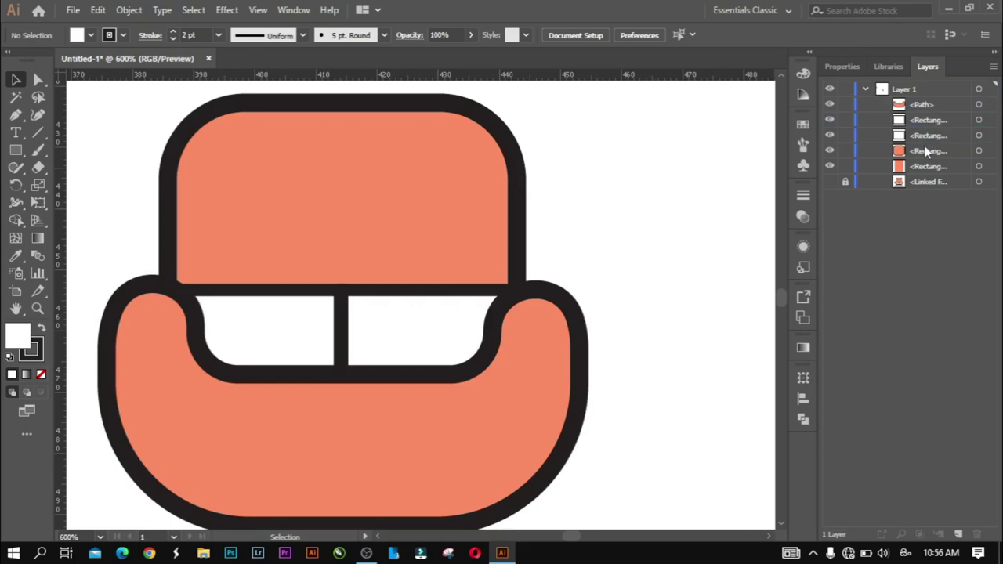
{"action": "left_click", "coordinate": [336, 312]}
{"action": "left_click", "coordinate": [38, 79]}
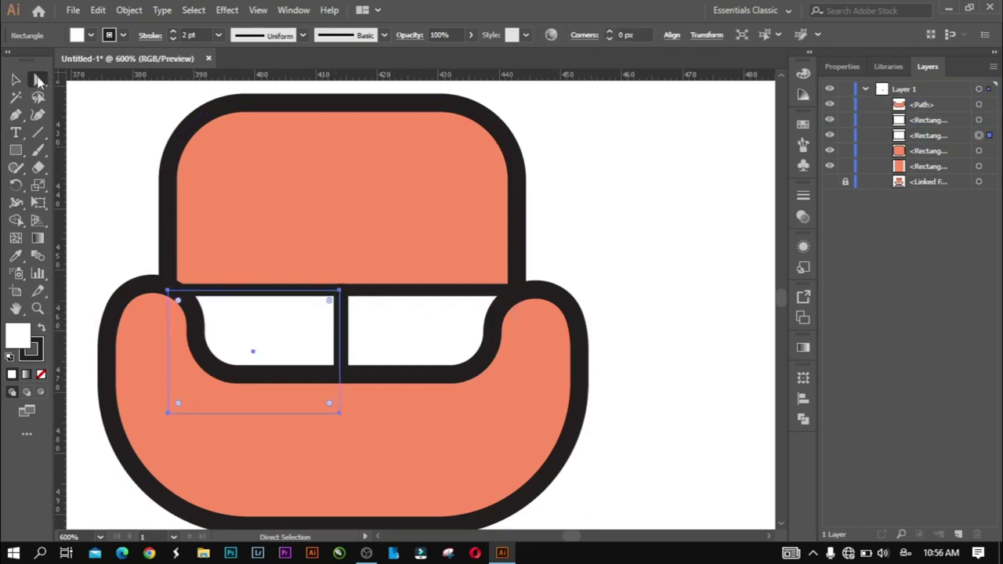
Round the two adjacent top corners where the cushions meet into a dip
{"action": "left_click", "coordinate": [347, 292]}
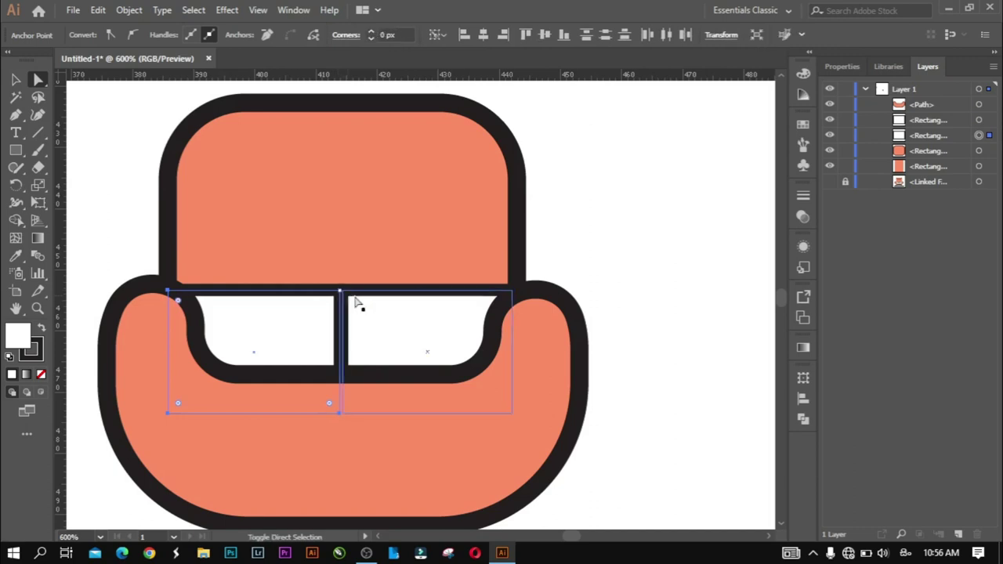
{"action": "left_click", "coordinate": [347, 299]}
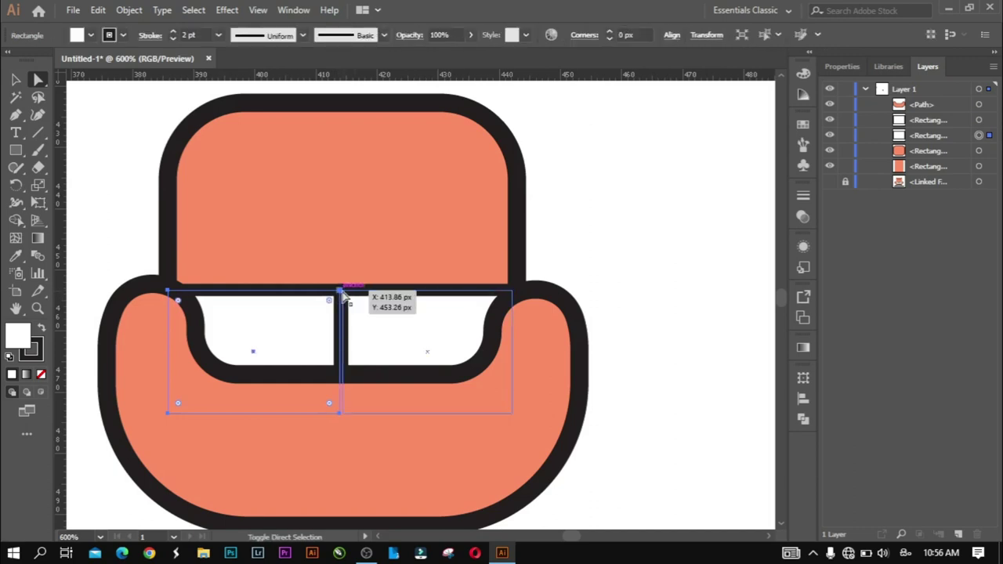
{"action": "left_click", "coordinate": [343, 292]}
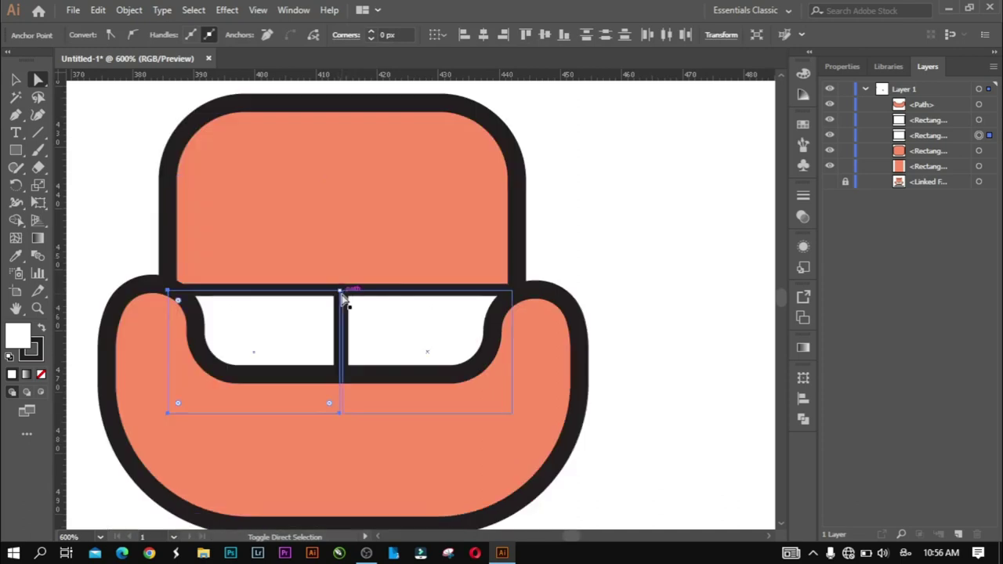
{"action": "scroll", "coordinate": [345, 293], "scroll_direction": "up", "scroll_amount": 2}
{"action": "scroll", "coordinate": [329, 296], "scroll_direction": "up", "scroll_amount": 1}
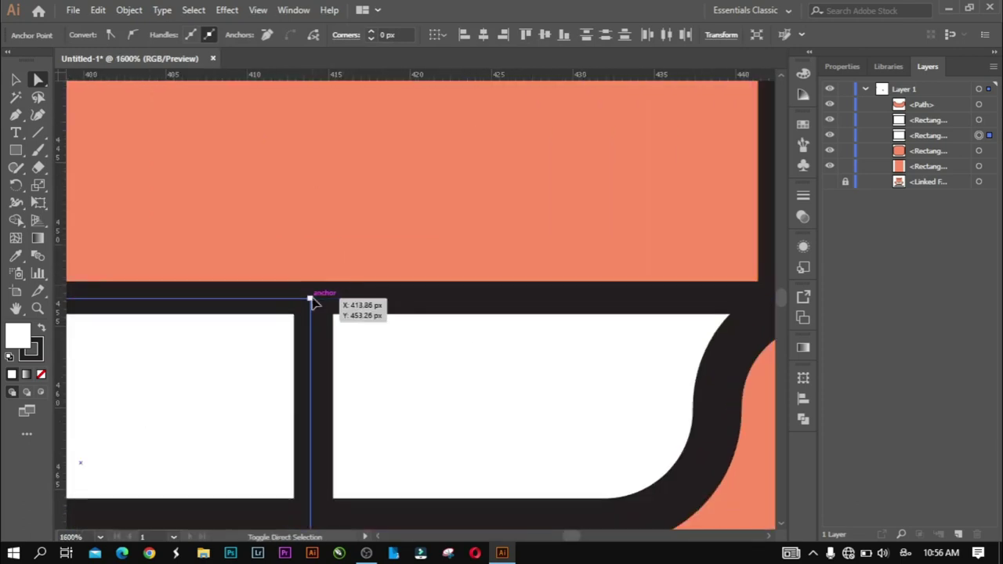
{"action": "left_click", "coordinate": [319, 299], "text": "shift"}
{"action": "left_click_drag", "start_coordinate": [331, 313], "coordinate": [405, 392]}
{"action": "scroll", "coordinate": [368, 379], "scroll_direction": "down", "scroll_amount": 3}
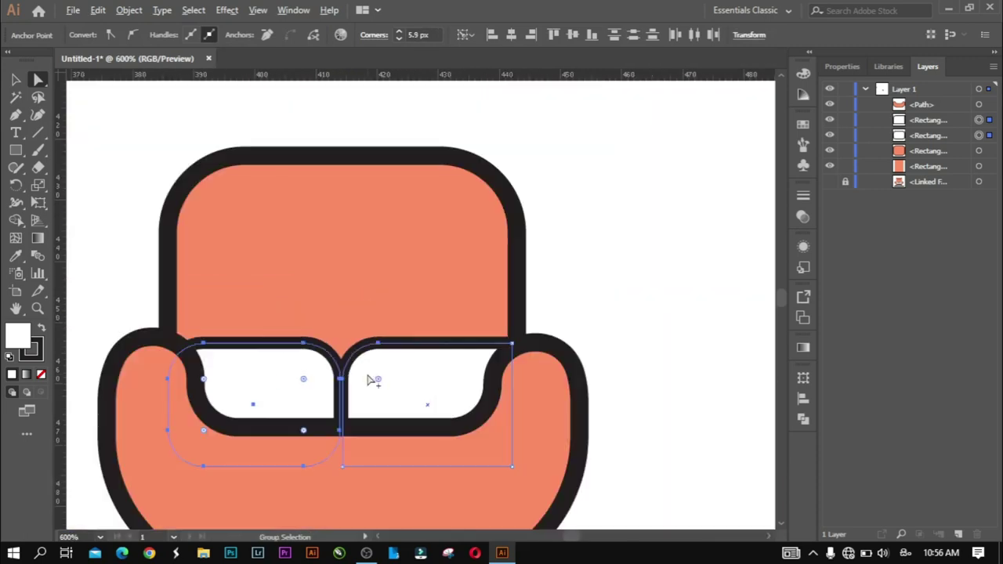
{"action": "left_click", "coordinate": [15, 80]}
{"action": "left_click", "coordinate": [566, 254]}
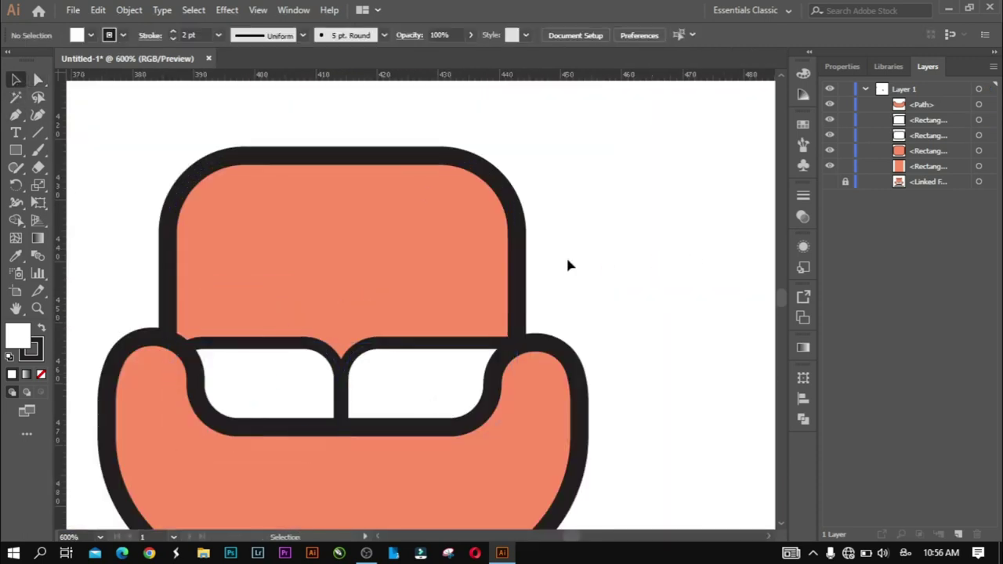
{"action": "scroll", "coordinate": [565, 254], "scroll_direction": "down", "scroll_amount": 2}
{"action": "scroll", "coordinate": [558, 379], "scroll_direction": "down", "scroll_amount": 1}
{"action": "scroll", "coordinate": [558, 381], "scroll_direction": "up", "scroll_amount": 1}
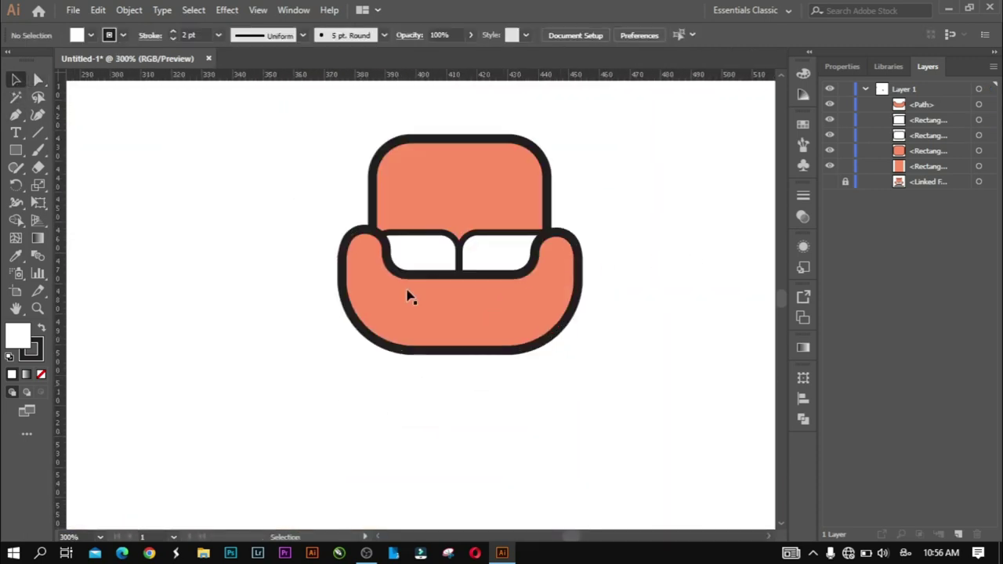
Draw a diagonal line left of the chair, then undo it
{"action": "left_click", "coordinate": [38, 131]}
{"action": "left_click_drag", "start_coordinate": [141, 262], "coordinate": [162, 311]}
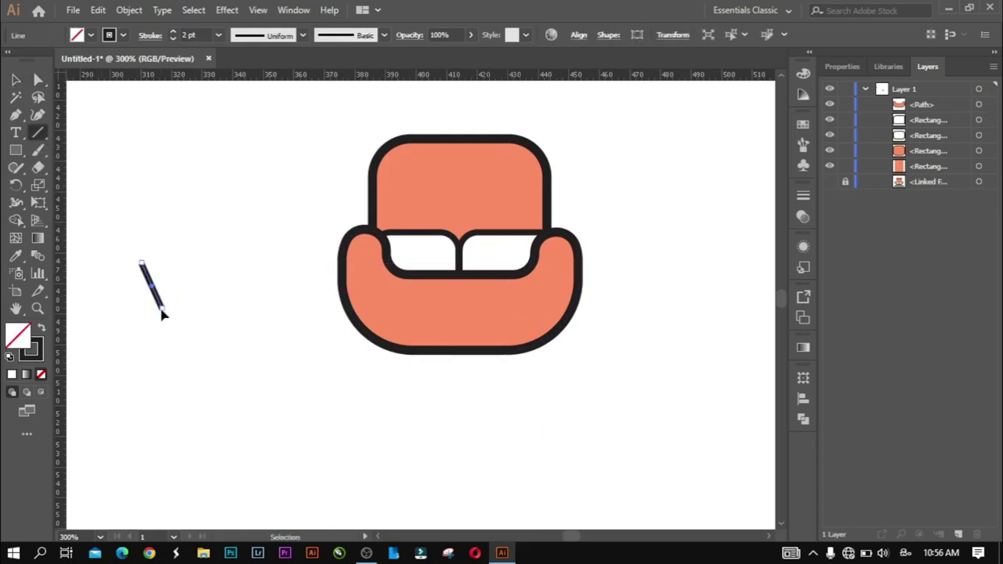
{"action": "key", "text": "ctrl+z"}
Draw a tall narrow leg rectangle and round its ends into a pill
{"action": "left_click", "coordinate": [13, 151]}
{"action": "left_click_drag", "start_coordinate": [137, 206], "coordinate": [161, 286]}
{"action": "scroll", "coordinate": [161, 282], "scroll_direction": "up", "scroll_amount": 1}
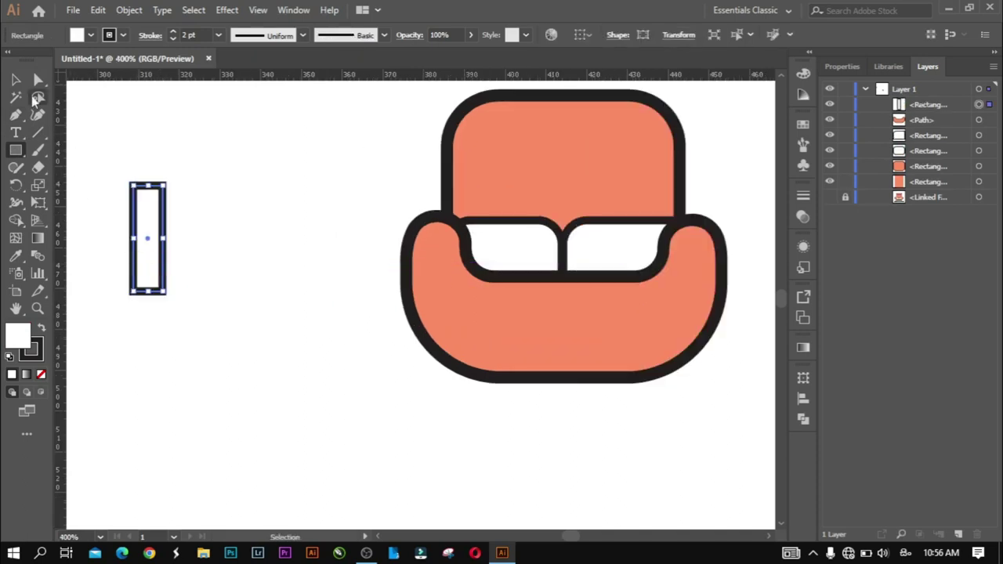
{"action": "left_click", "coordinate": [23, 84]}
{"action": "left_click", "coordinate": [39, 83]}
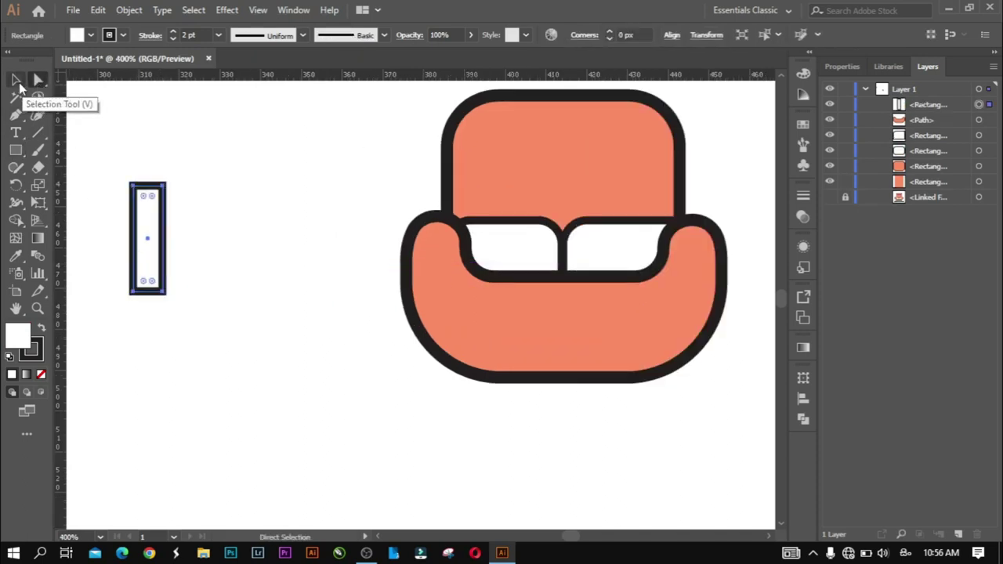
{"action": "left_click_drag", "start_coordinate": [155, 206], "coordinate": [147, 261]}
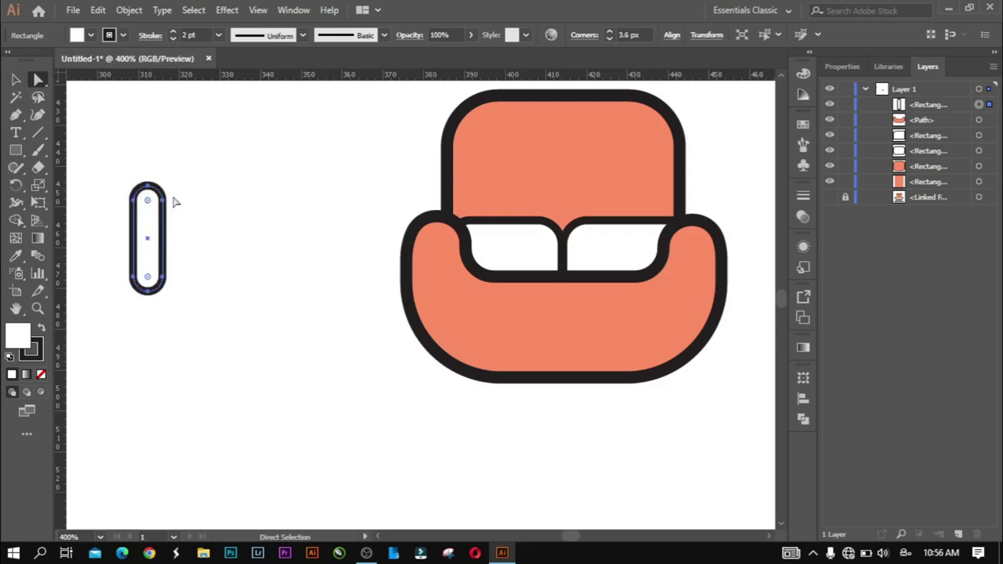
{"action": "key", "text": "alt"}
{"action": "left_click", "coordinate": [13, 80]}
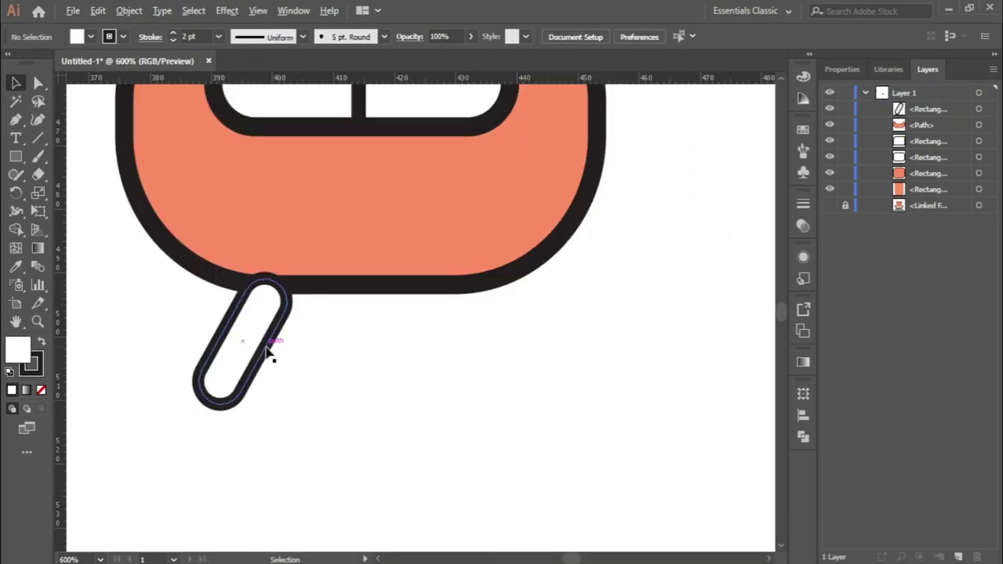
Copy the leg to the right, reflect it vertically, and nudge it under the seat
{"action": "left_click_drag", "start_coordinate": [266, 352], "coordinate": [448, 350]}
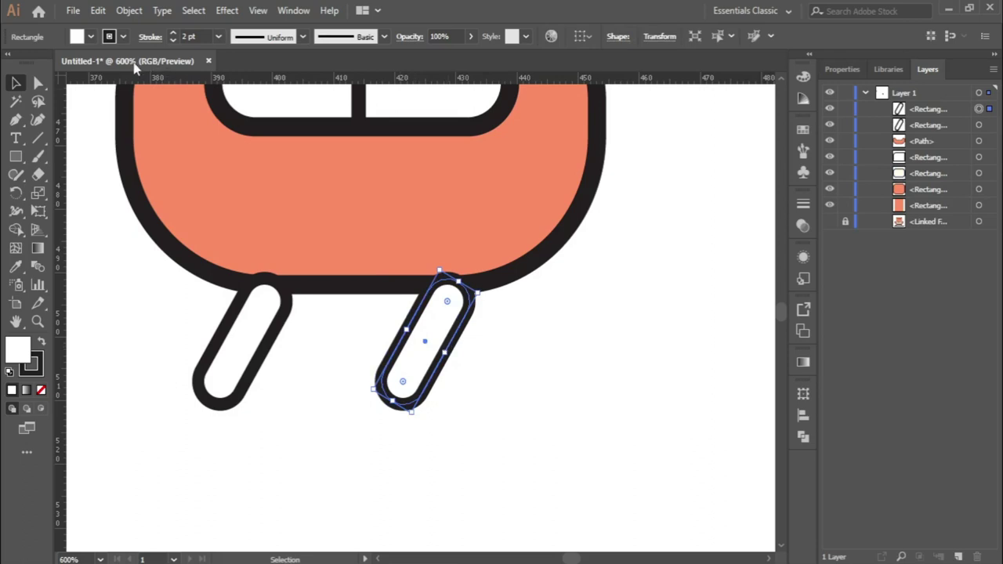
{"action": "right_click", "coordinate": [442, 345]}
{"action": "mouse_move", "coordinate": [478, 278]}
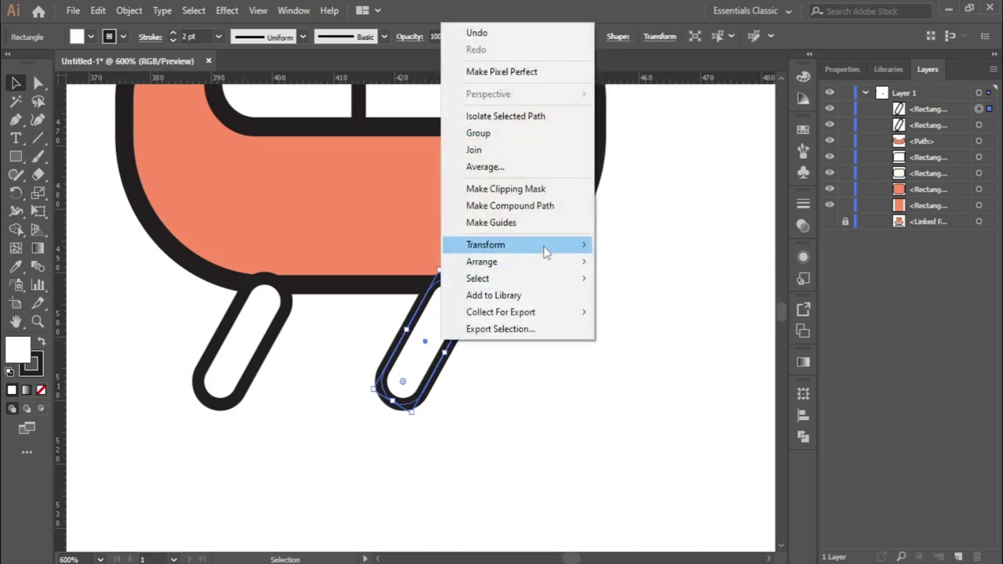
{"action": "left_click", "coordinate": [675, 304]}
{"action": "left_click", "coordinate": [513, 387]}
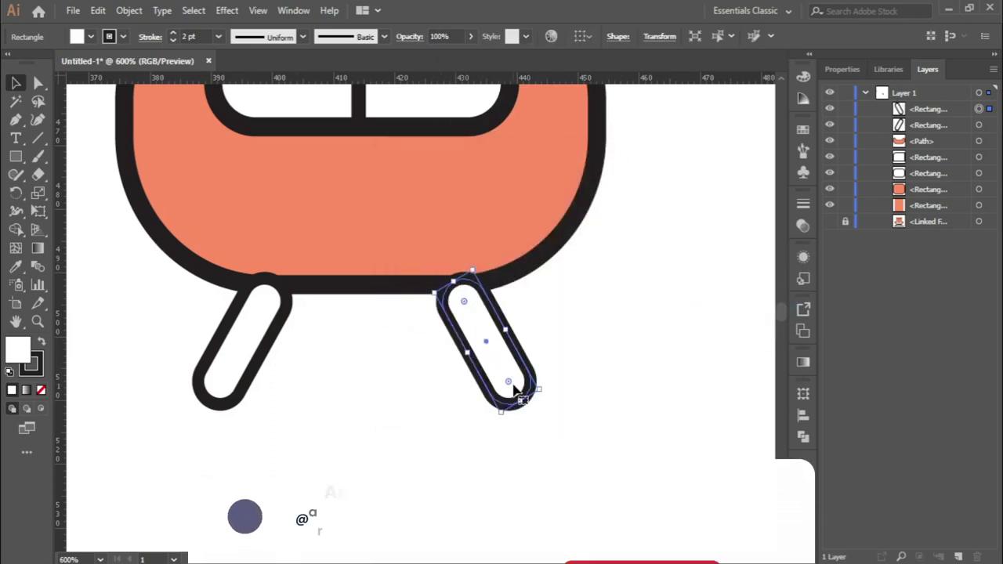
{"action": "key", "text": "Right"}
{"action": "key", "text": "Right"}
{"action": "key", "text": "Right"}
{"action": "key", "text": "Down"}
{"action": "key", "text": "Down"}
{"action": "key", "text": "Right"}
{"action": "key", "text": "Right"}
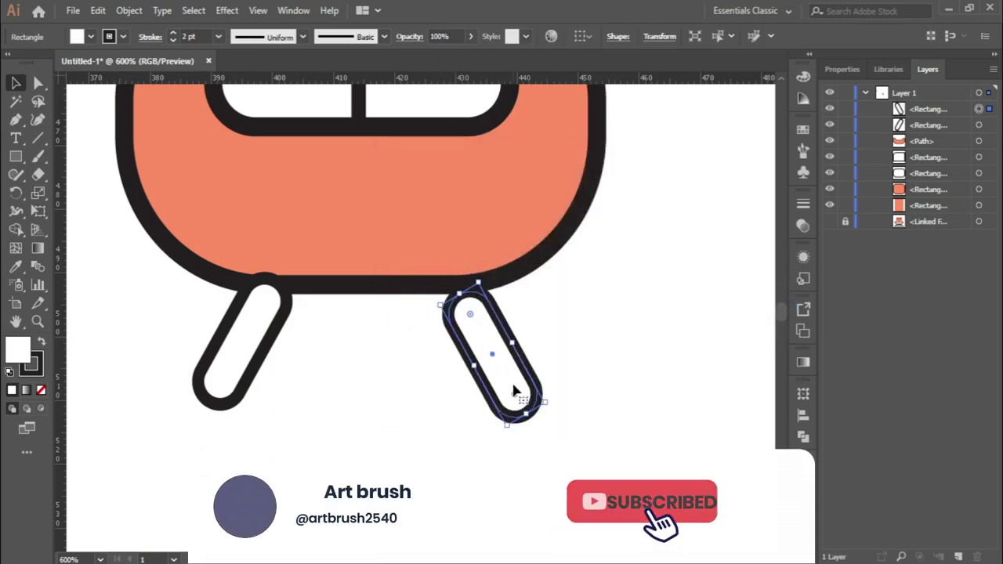
{"action": "key", "text": "Up"}
{"action": "key", "text": "Up"}
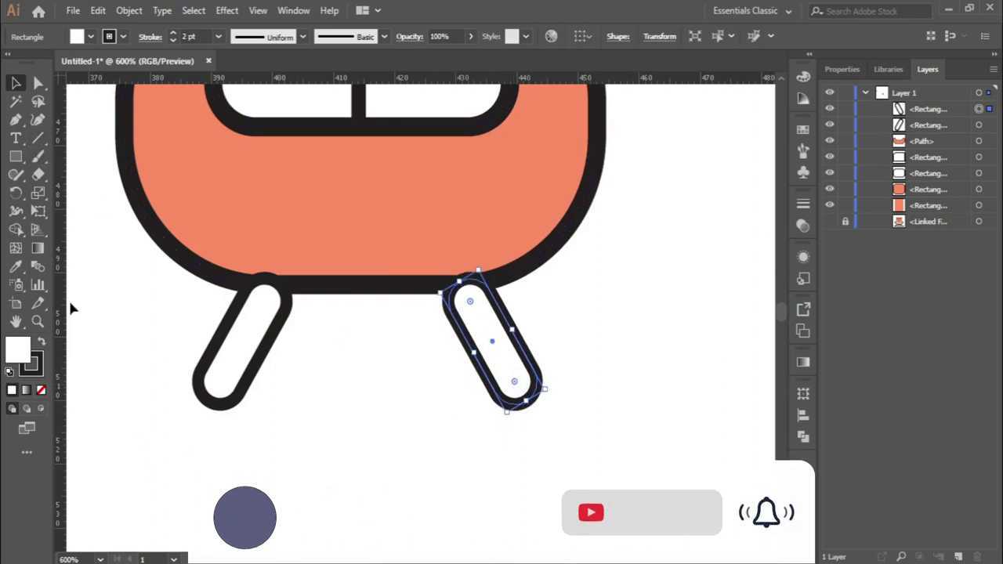
{"action": "key", "text": "backslash"}
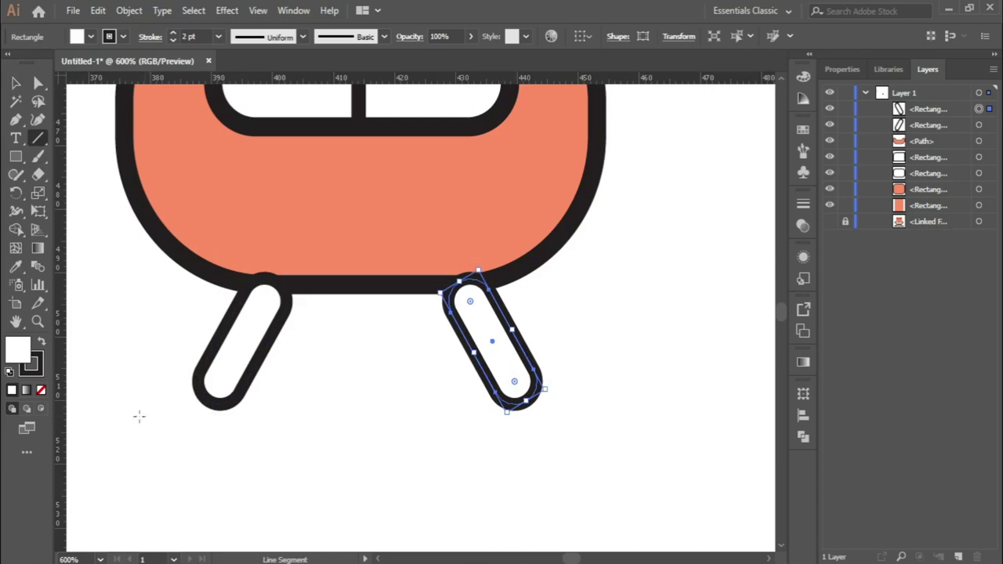
Draw a horizontal floor line below the legs
{"action": "left_click_drag", "start_coordinate": [138, 427], "coordinate": [637, 428]}
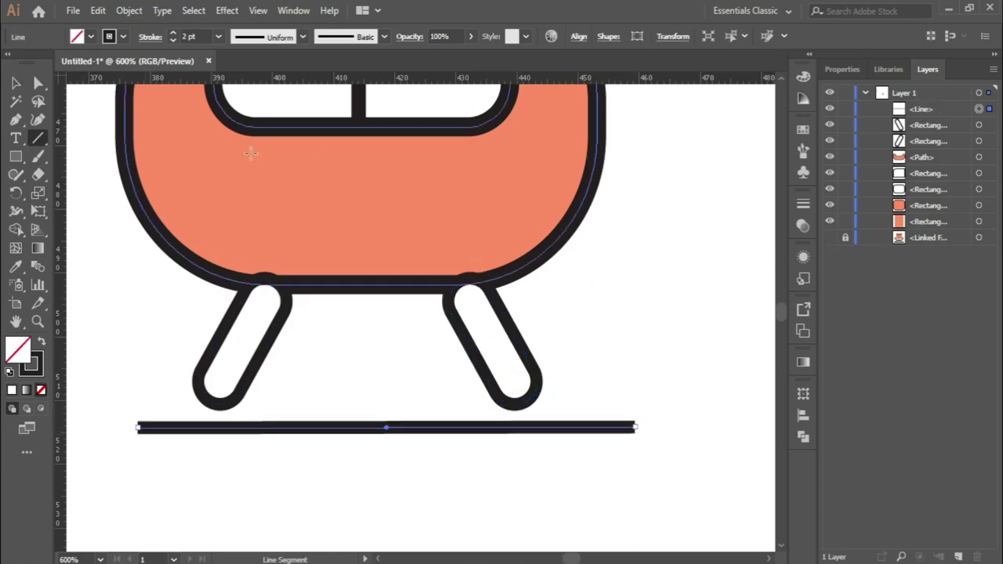
{"action": "left_click", "coordinate": [15, 84]}
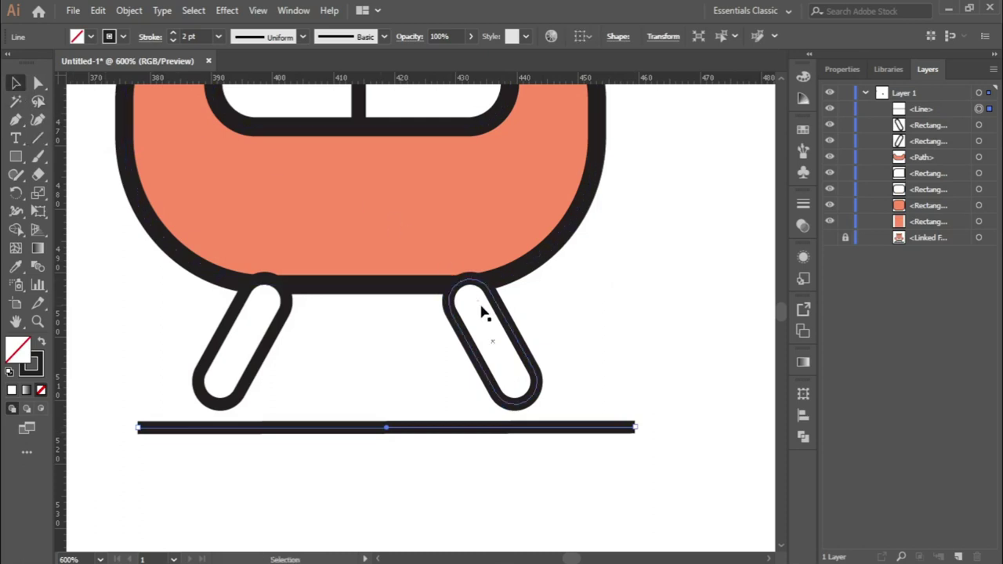
{"action": "left_click_drag", "start_coordinate": [445, 335], "coordinate": [289, 337]}
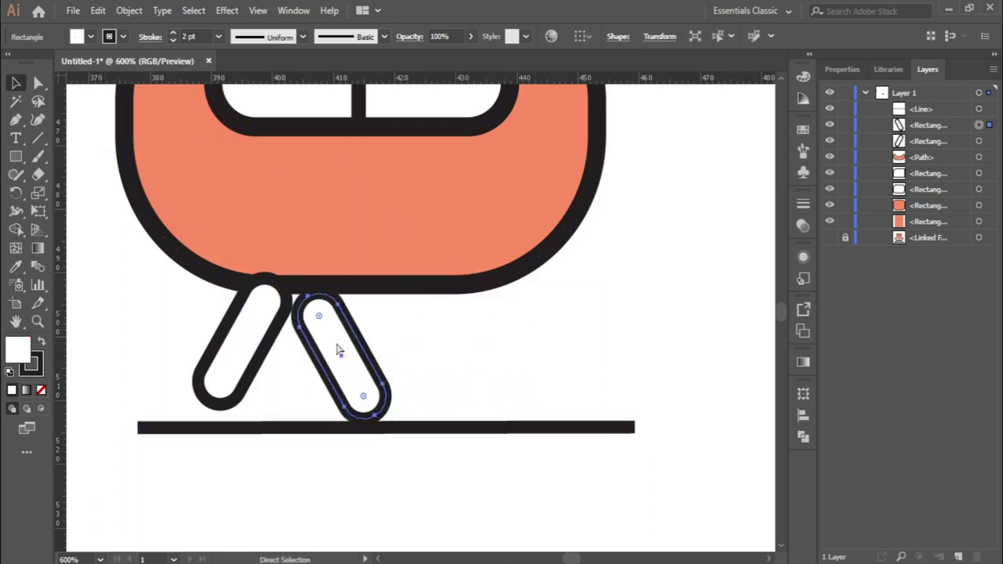
{"action": "key", "text": "ctrl+z"}
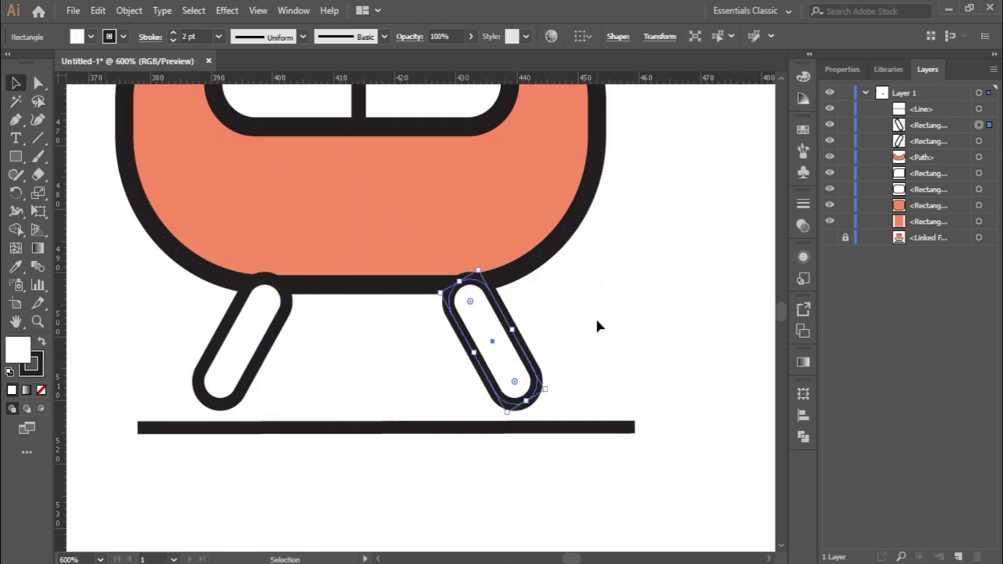
Send both leg pills behind the chair body in the Layers panel
{"action": "left_click", "coordinate": [932, 128]}
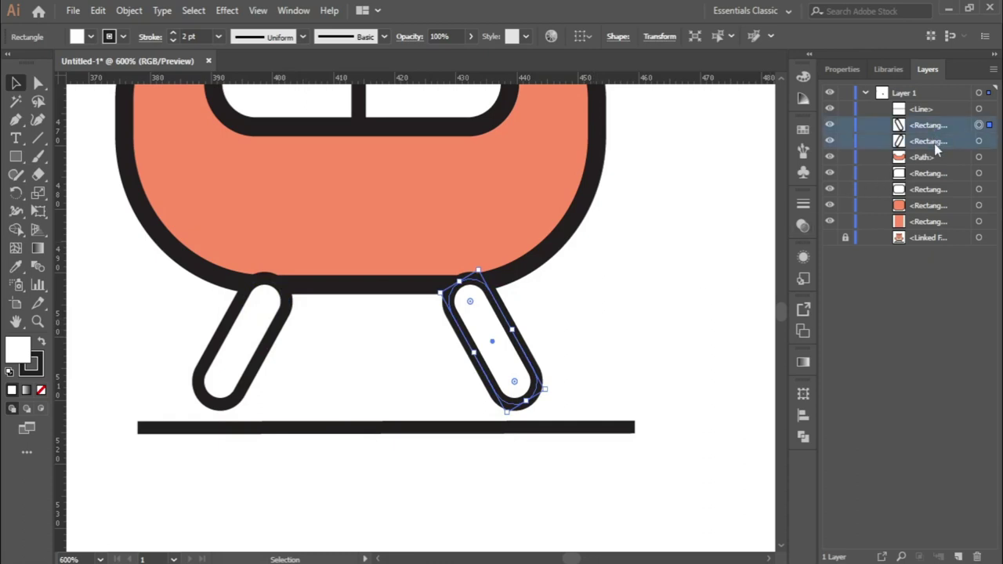
{"action": "left_click_drag", "start_coordinate": [934, 144], "coordinate": [934, 165]}
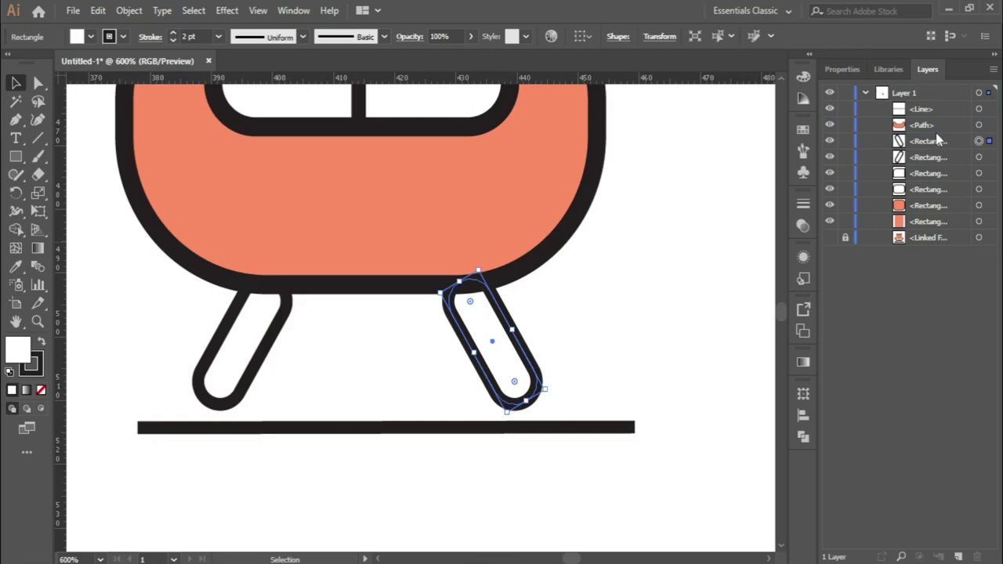
{"action": "left_click", "coordinate": [666, 270]}
Move the floor line up to the leg bottoms and give it Round Cap ends
{"action": "left_click_drag", "start_coordinate": [619, 427], "coordinate": [607, 411]}
{"action": "left_click", "coordinate": [635, 354]}
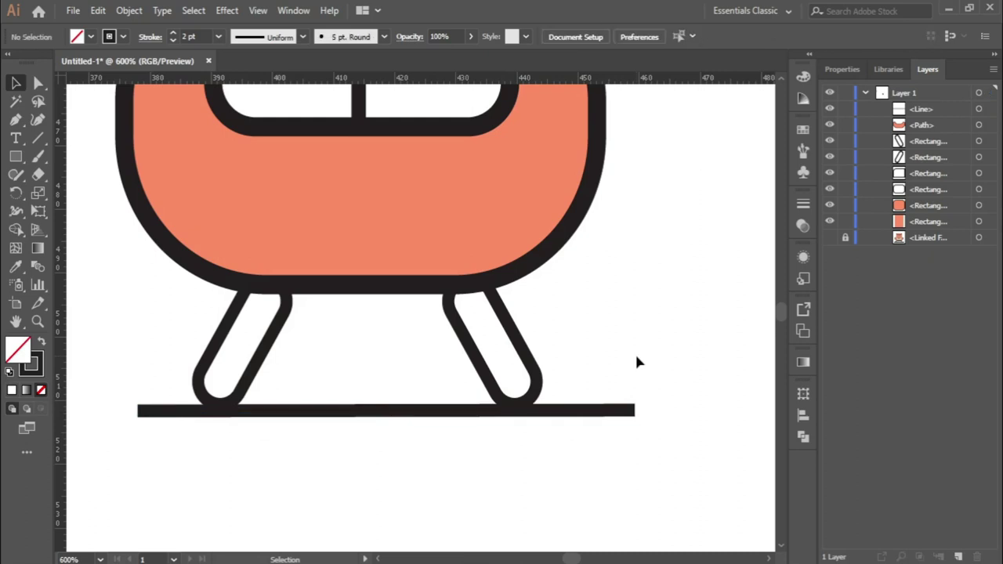
{"action": "left_click", "coordinate": [611, 412]}
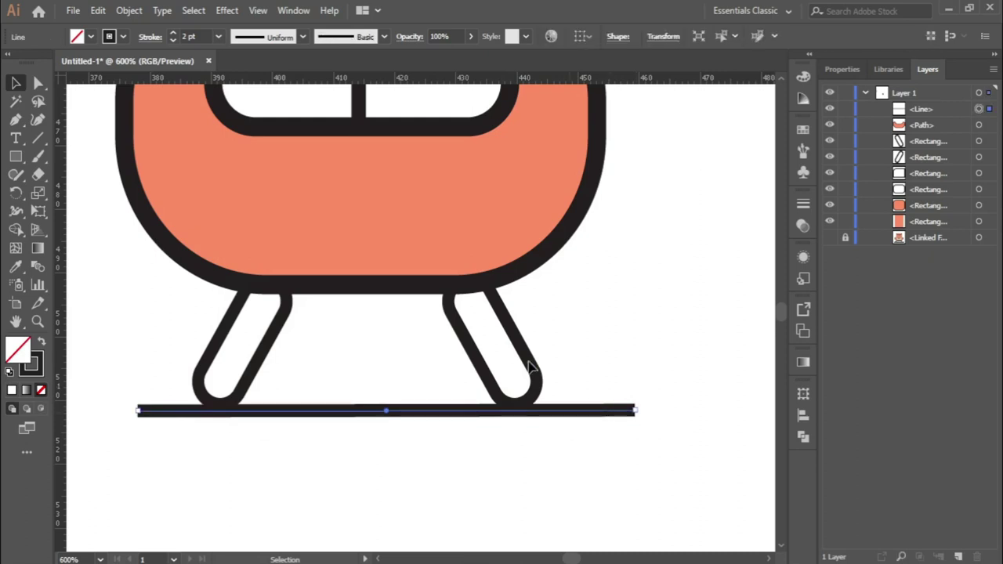
{"action": "left_click", "coordinate": [156, 41]}
{"action": "left_click", "coordinate": [75, 76]}
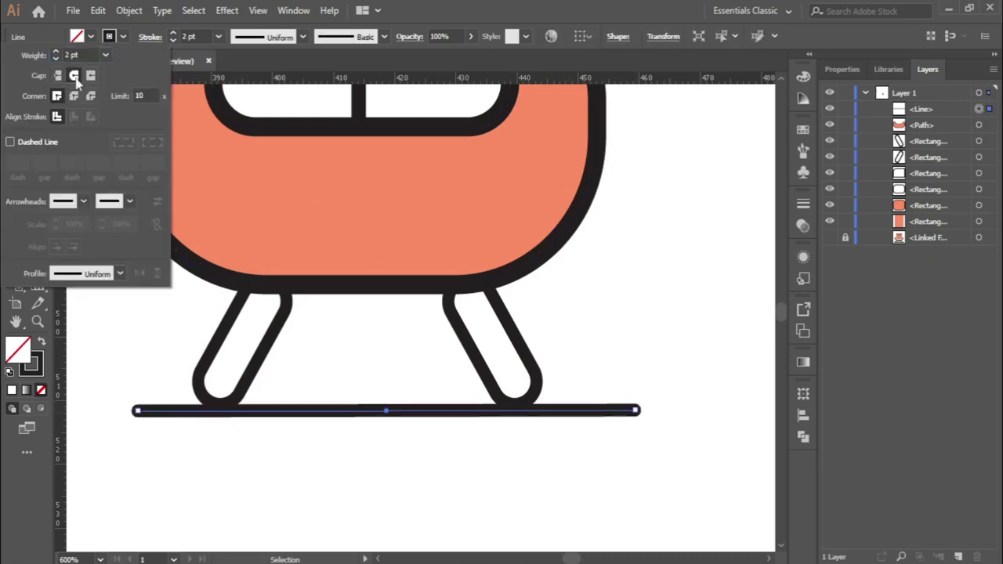
{"action": "left_click", "coordinate": [627, 268]}
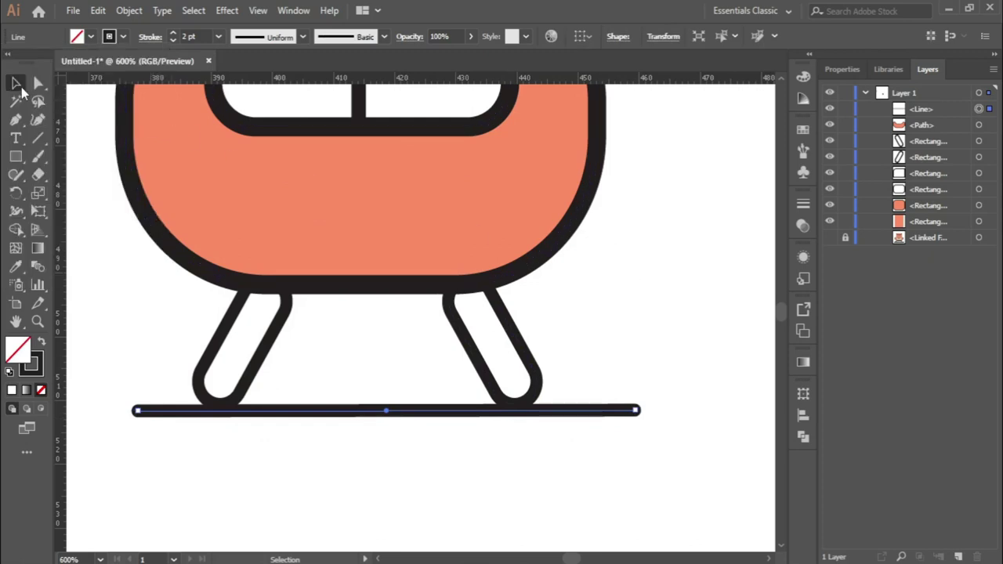
Draw a horizontal line across the top of the backrest
{"action": "left_click", "coordinate": [618, 244]}
{"action": "scroll", "coordinate": [588, 257], "scroll_direction": "down", "scroll_amount": 1}
{"action": "scroll", "coordinate": [588, 257], "scroll_direction": "down", "scroll_amount": 1}
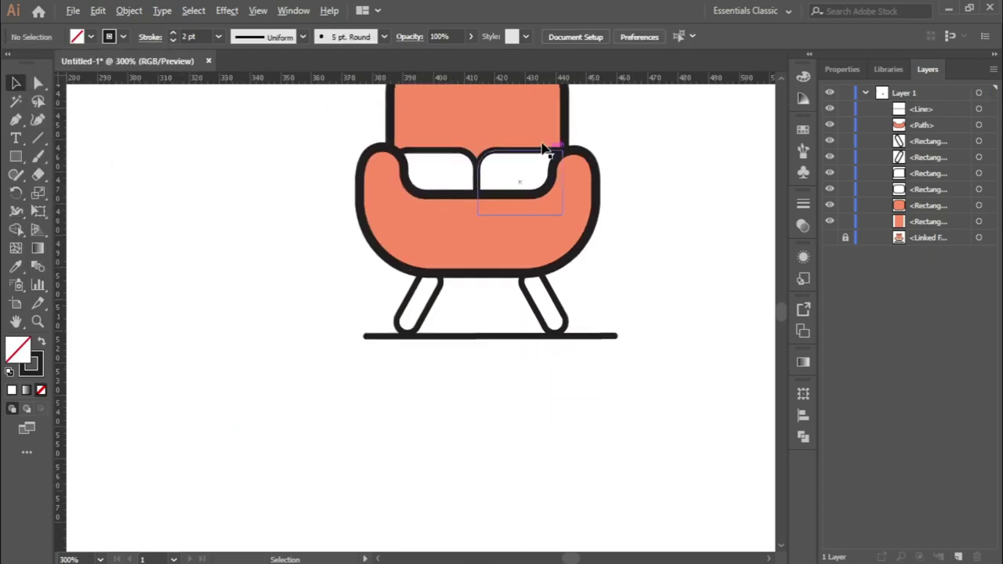
{"action": "scroll", "coordinate": [546, 149], "scroll_direction": "up", "scroll_amount": 1}
{"action": "scroll", "coordinate": [540, 157], "scroll_direction": "up", "scroll_amount": 2}
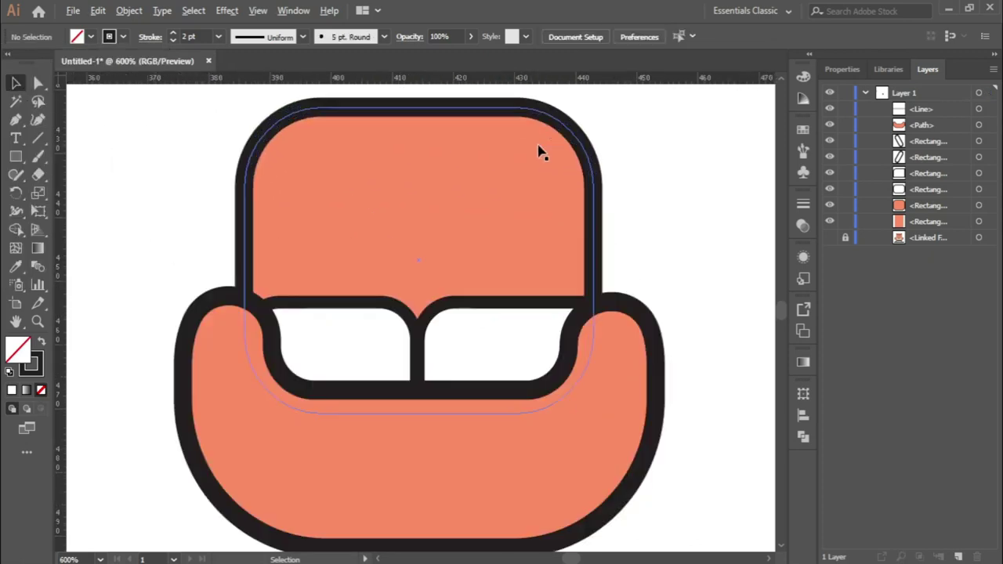
{"action": "left_click", "coordinate": [33, 144]}
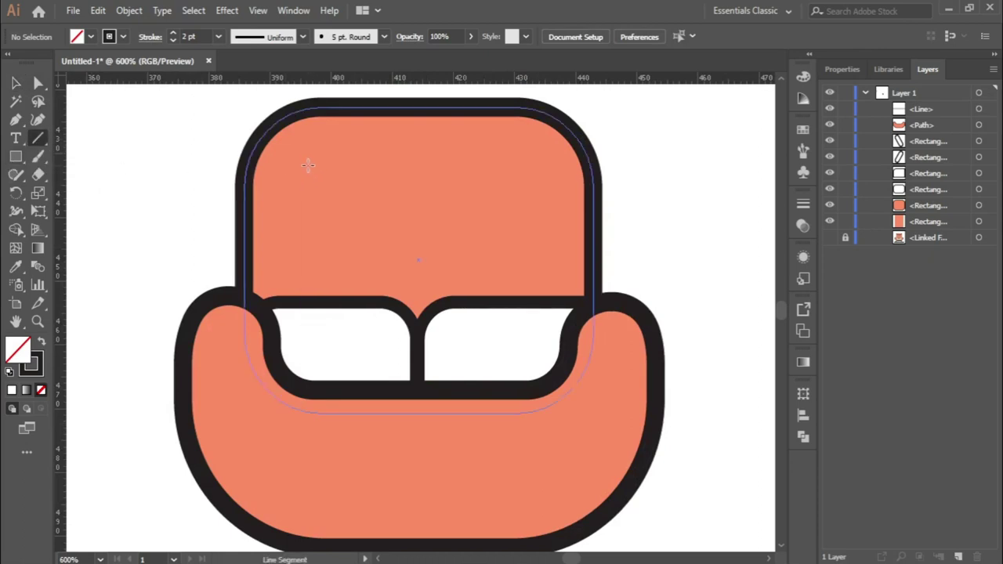
{"action": "left_click_drag", "start_coordinate": [308, 165], "coordinate": [531, 166]}
Alt-drag copies of the backrest line downward to form the stripes
{"action": "left_click", "coordinate": [16, 83]}
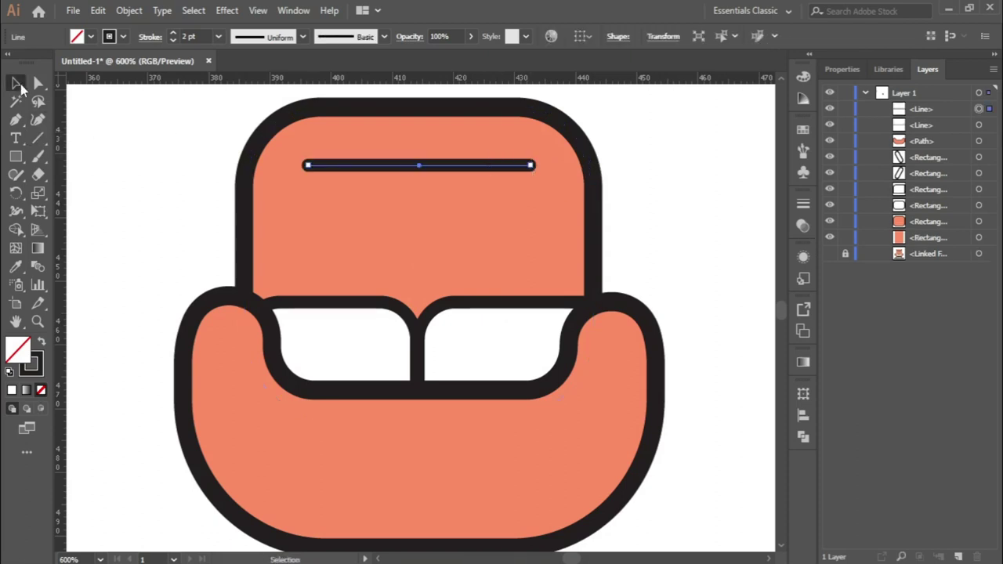
{"action": "mouse_move", "coordinate": [470, 167]}
{"action": "left_mouse_down"}
{"action": "mouse_move", "coordinate": [474, 202]}
{"action": "mouse_move", "coordinate": [464, 203]}
{"action": "mouse_move", "coordinate": [462, 237]}
{"action": "left_mouse_up"}
{"action": "key", "text": "ctrl+z"}
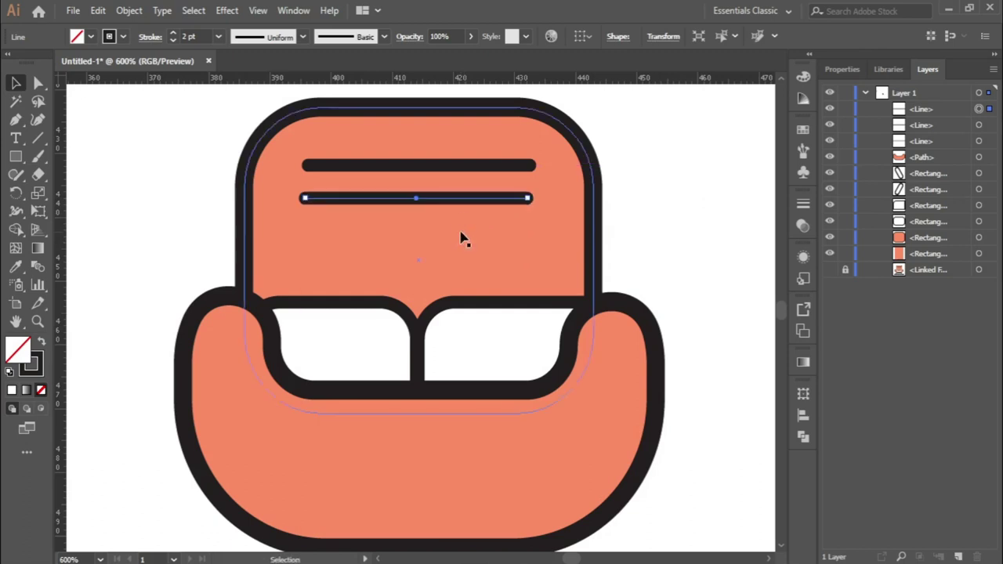
{"action": "left_click_drag", "start_coordinate": [473, 199], "coordinate": [470, 238]}
{"action": "key", "text": "ctrl+z"}
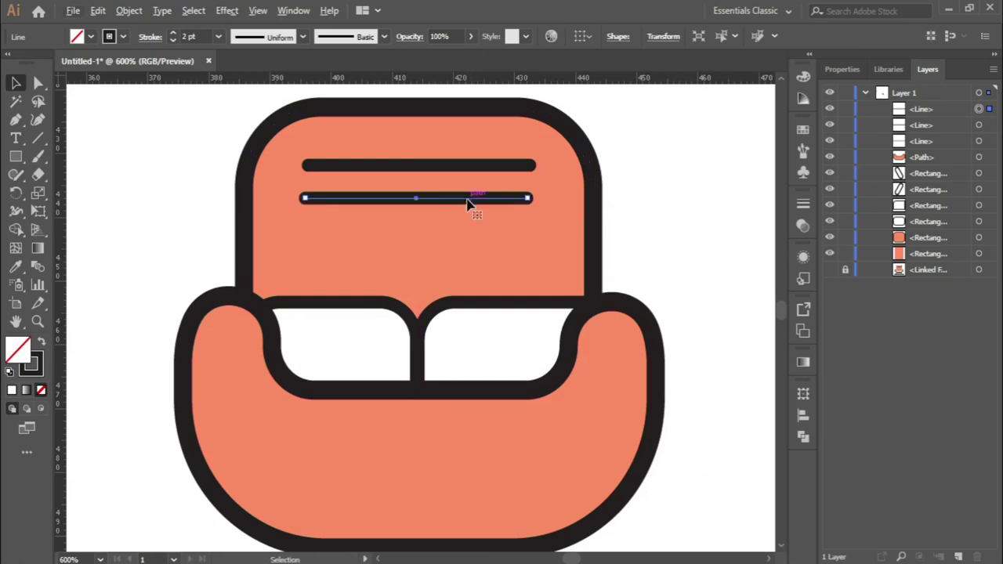
{"action": "mouse_move", "coordinate": [468, 202]}
{"action": "left_mouse_down"}
{"action": "mouse_move", "coordinate": [474, 248]}
{"action": "mouse_move", "coordinate": [470, 239]}
{"action": "mouse_move", "coordinate": [604, 188]}
{"action": "left_mouse_up"}
Marquee-select every part of the chair
{"action": "key", "text": "ctrl+shift+a"}
{"action": "scroll", "coordinate": [553, 206], "scroll_direction": "down", "scroll_amount": 1}
{"action": "scroll", "coordinate": [553, 205], "scroll_direction": "down", "scroll_amount": 1}
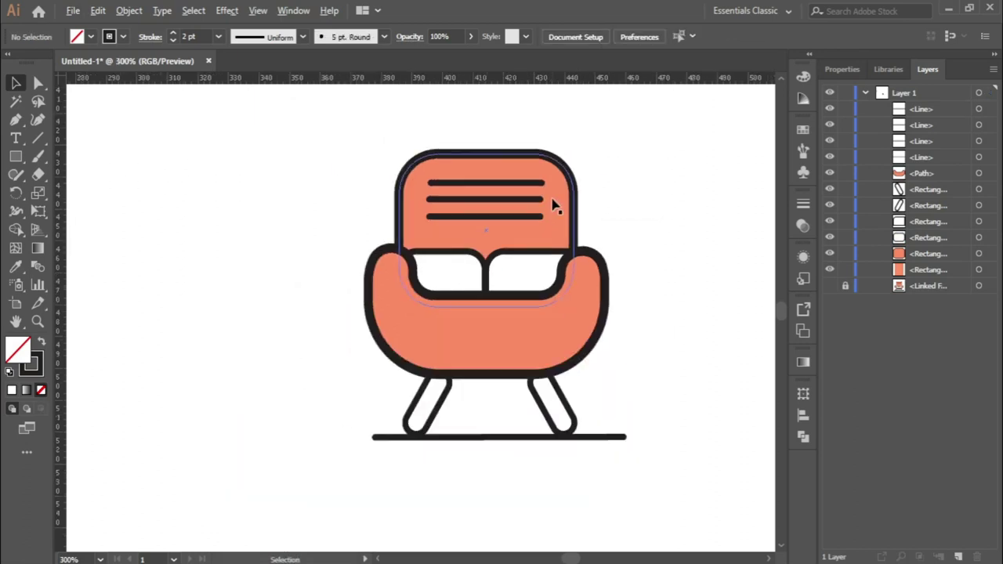
{"action": "scroll", "coordinate": [553, 206], "scroll_direction": "down", "scroll_amount": 1}
{"action": "scroll", "coordinate": [625, 218], "scroll_direction": "down", "scroll_amount": 2}
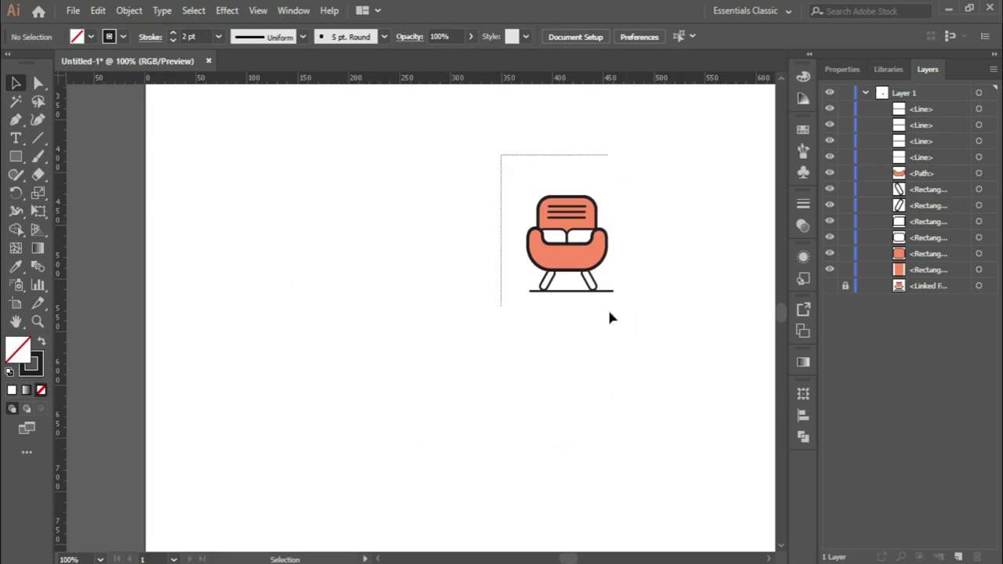
{"action": "mouse_move", "coordinate": [500, 154]}
{"action": "left_mouse_down"}
{"action": "mouse_move", "coordinate": [609, 313]}
{"action": "mouse_move", "coordinate": [748, 454]}
{"action": "left_mouse_up"}
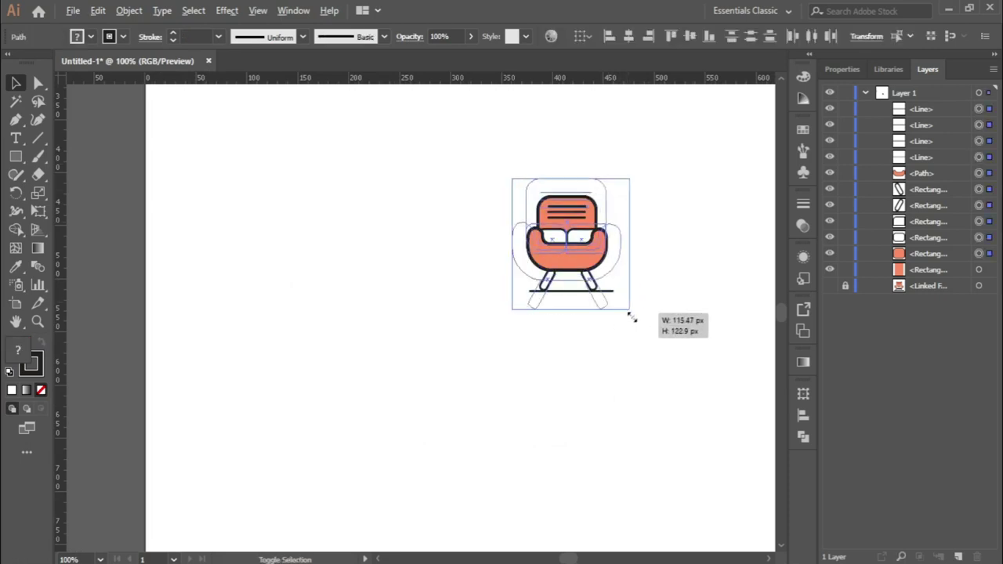
{"action": "scroll", "coordinate": [549, 306], "scroll_direction": "down", "scroll_amount": 2}
{"action": "scroll", "coordinate": [525, 332], "scroll_direction": "down", "scroll_amount": 2}
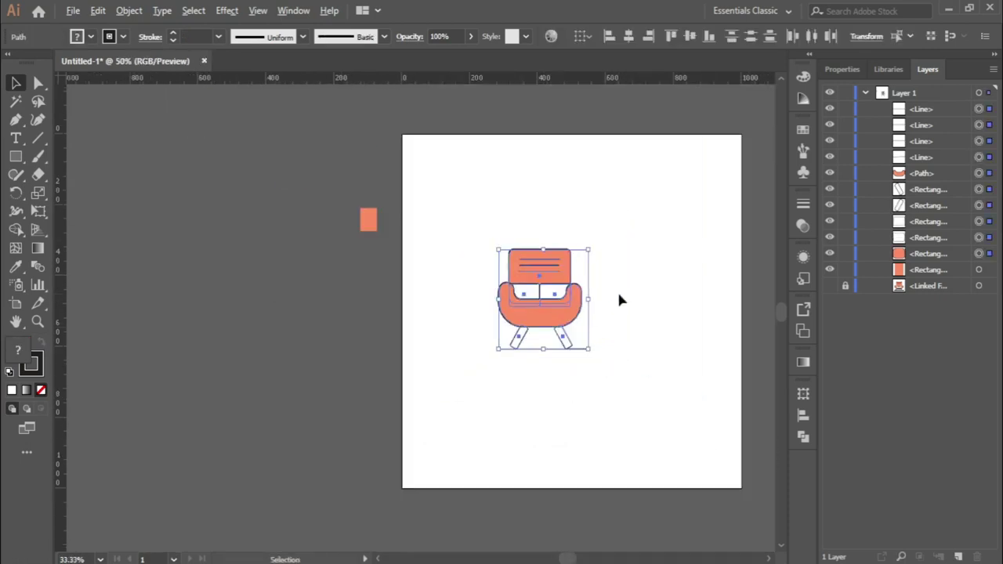
{"action": "scroll", "coordinate": [616, 290], "scroll_direction": "up", "scroll_amount": 3}
{"action": "scroll", "coordinate": [616, 290], "scroll_direction": "up", "scroll_amount": 1}
Set the stroke weight of all chair outlines to 4 pt
{"action": "left_click", "coordinate": [171, 35]}
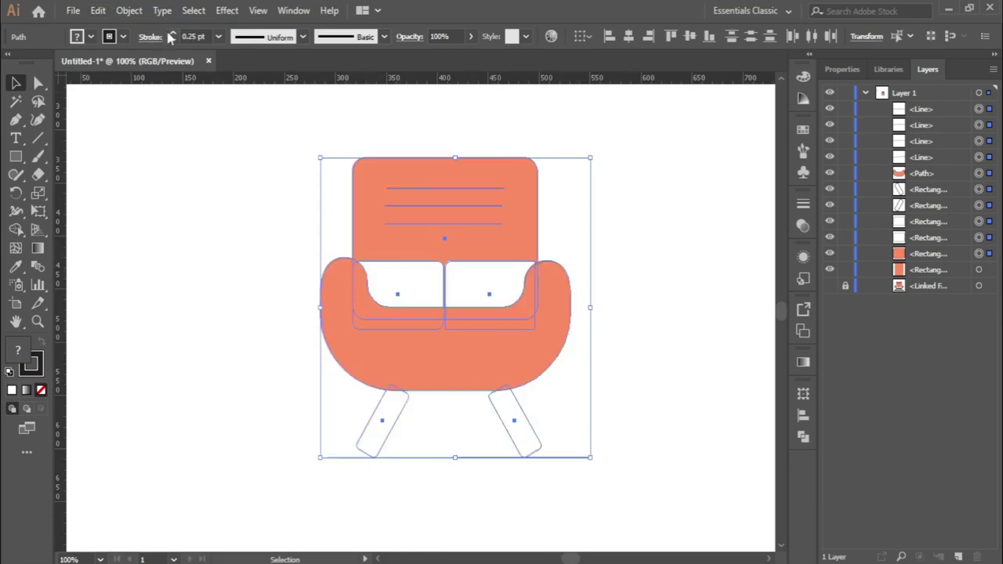
{"action": "left_click", "coordinate": [172, 35]}
{"action": "left_click", "coordinate": [172, 35]}
{"action": "left_click", "coordinate": [171, 35]}
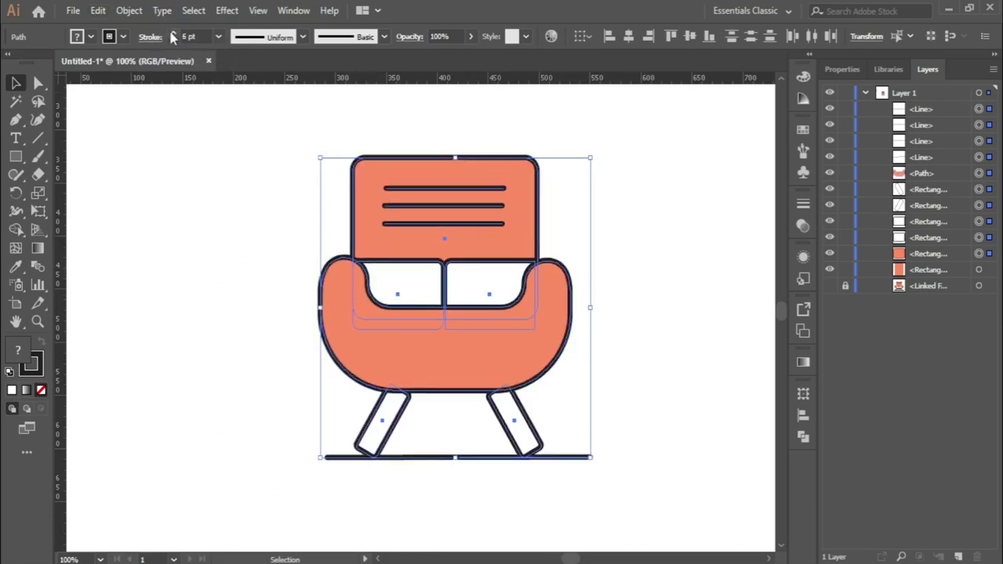
{"action": "left_click", "coordinate": [172, 40]}
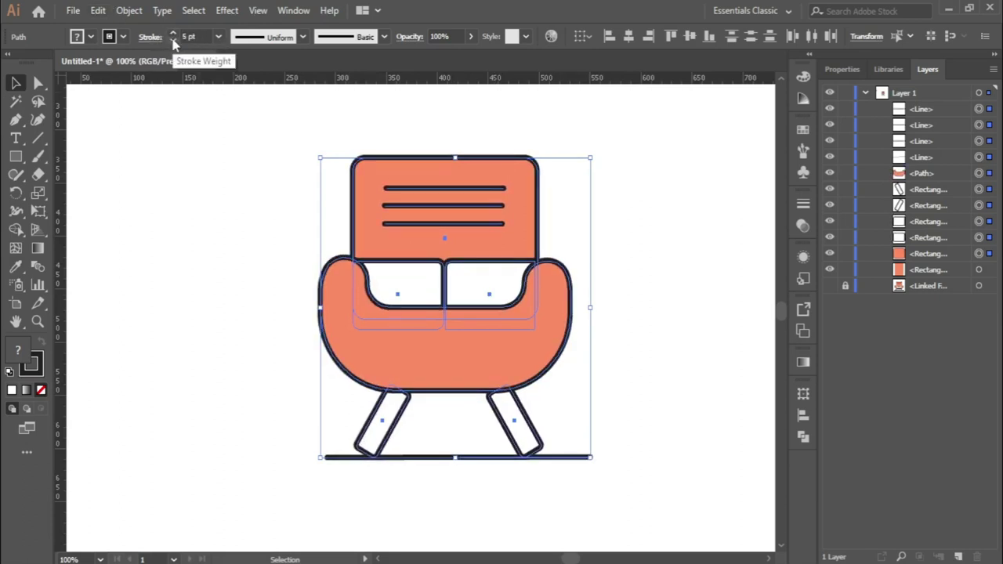
Keep the outline at 4 pt and stretch the right chair leg down toward the floor line
{"action": "left_click", "coordinate": [600, 202]}
{"action": "scroll", "coordinate": [451, 382], "scroll_direction": "up", "scroll_amount": 1}
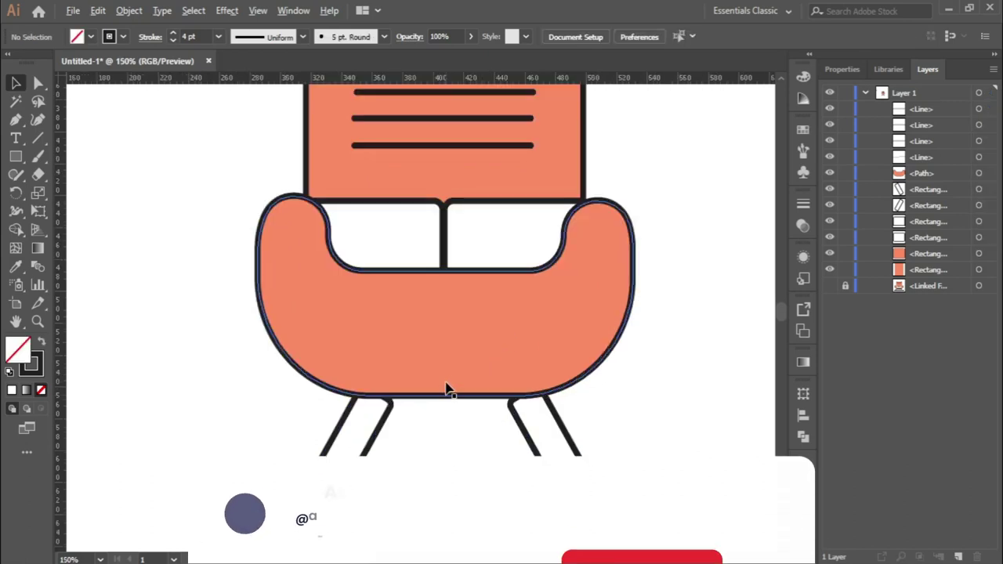
{"action": "left_click", "coordinate": [365, 443]}
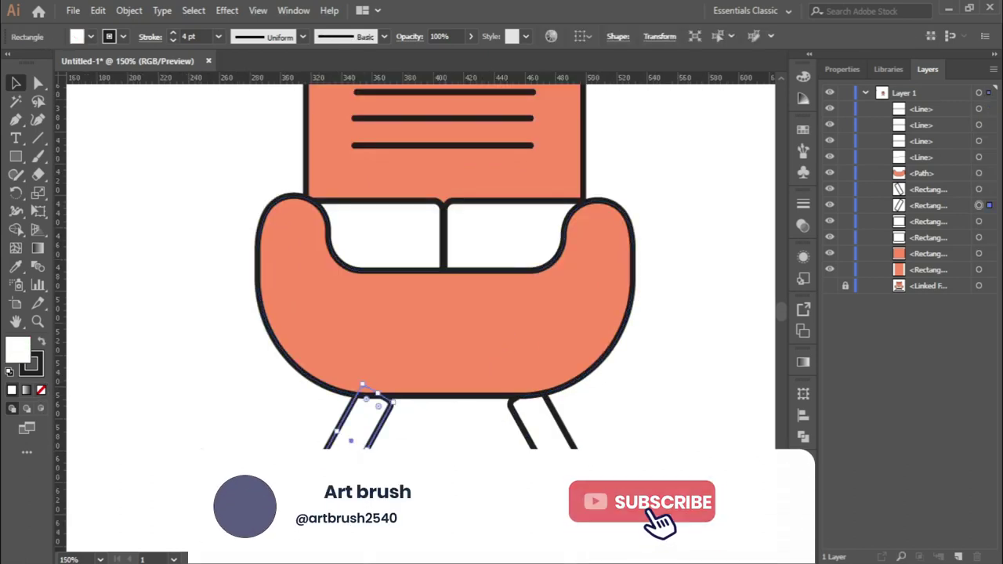
{"action": "left_click", "coordinate": [549, 437]}
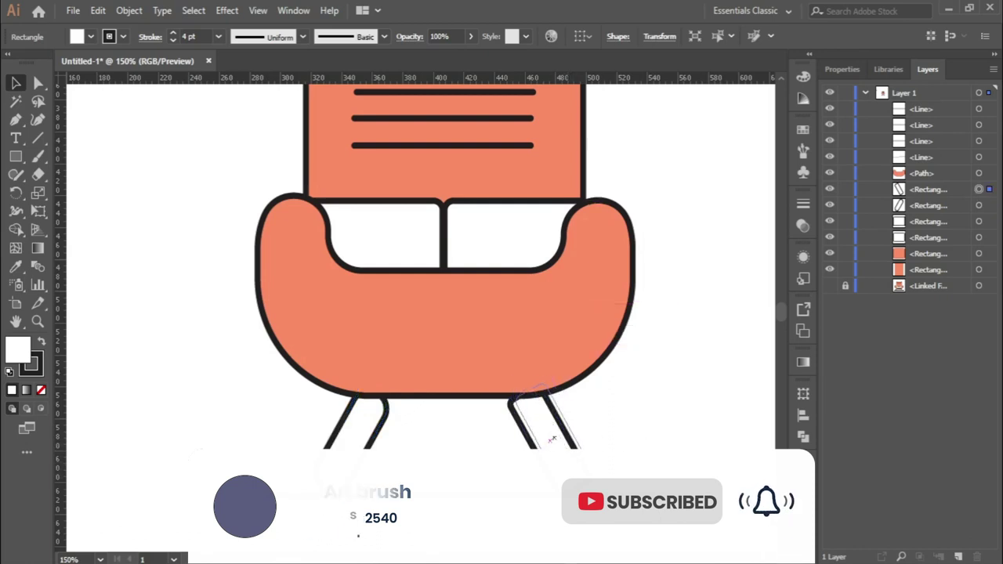
{"action": "mouse_move", "coordinate": [557, 461]}
{"action": "left_mouse_down"}
{"action": "mouse_move", "coordinate": [571, 486]}
{"action": "mouse_move", "coordinate": [570, 470]}
{"action": "left_mouse_up"}
{"action": "key", "text": "v"}
{"action": "left_click", "coordinate": [608, 406]}
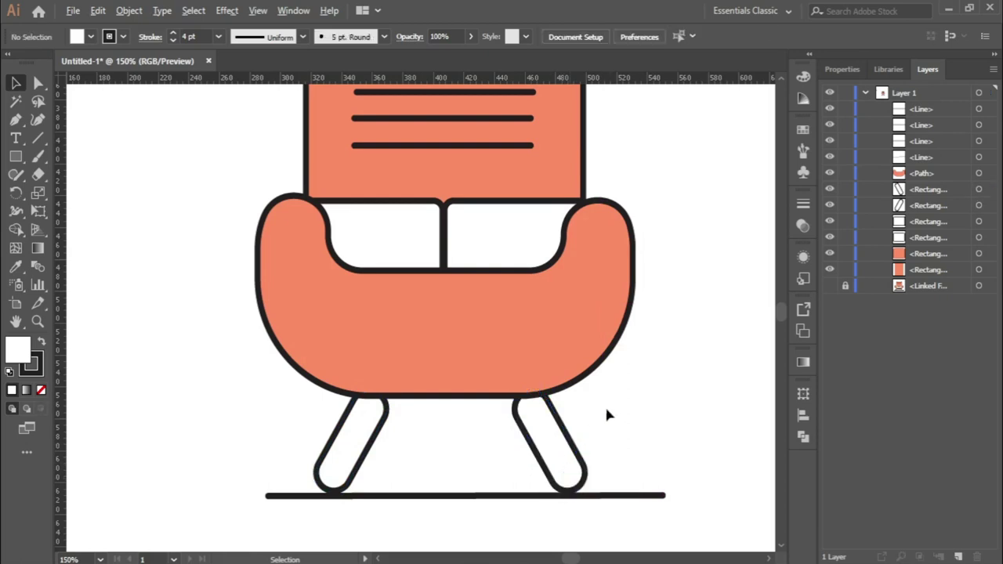
{"action": "key", "text": "ctrl+1"}
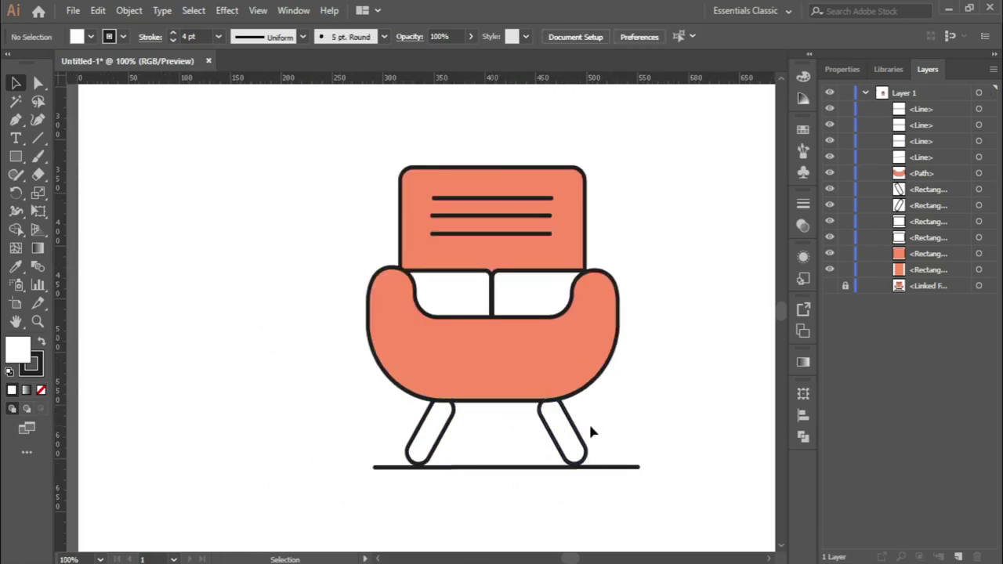
Move both chair legs up so they meet the underside of the seat
{"action": "left_click_drag", "start_coordinate": [434, 429], "coordinate": [433, 429]}
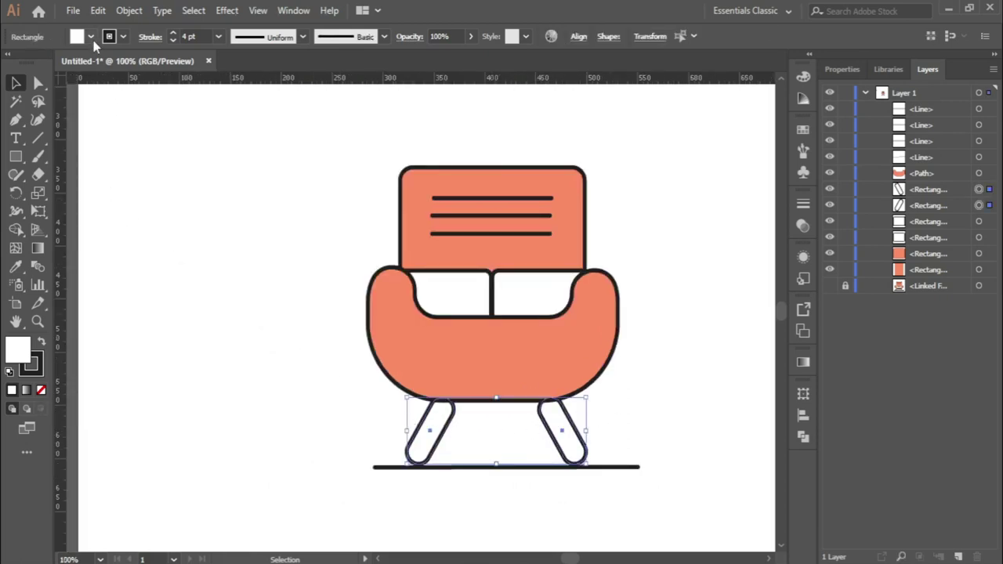
{"action": "left_click", "coordinate": [247, 307]}
{"action": "scroll", "coordinate": [247, 306], "scroll_direction": "down", "scroll_amount": 1}
{"action": "scroll", "coordinate": [429, 441], "scroll_direction": "up", "scroll_amount": 1}
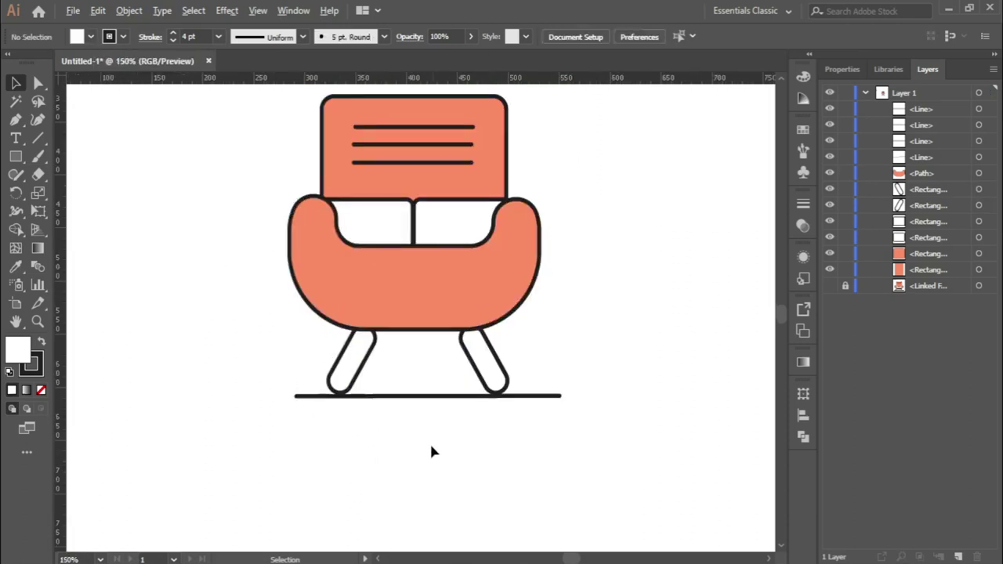
{"action": "scroll", "coordinate": [361, 296], "scroll_direction": "up", "scroll_amount": 2}
{"action": "left_click_drag", "start_coordinate": [342, 296], "coordinate": [339, 286]}
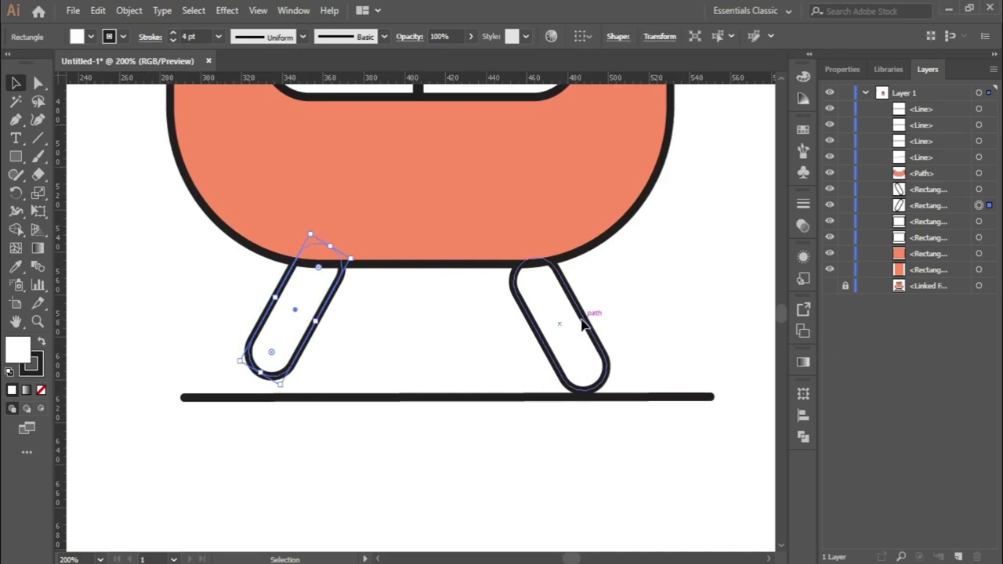
{"action": "left_click_drag", "start_coordinate": [582, 324], "coordinate": [582, 313]}
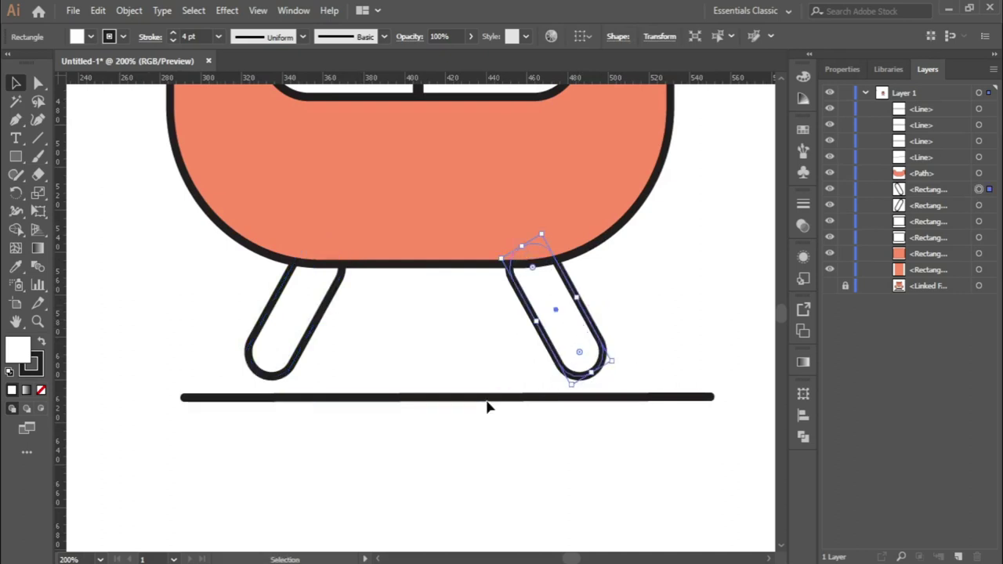
Raise the floor line until it touches the bottoms of both legs
{"action": "left_click_drag", "start_coordinate": [484, 396], "coordinate": [483, 381]}
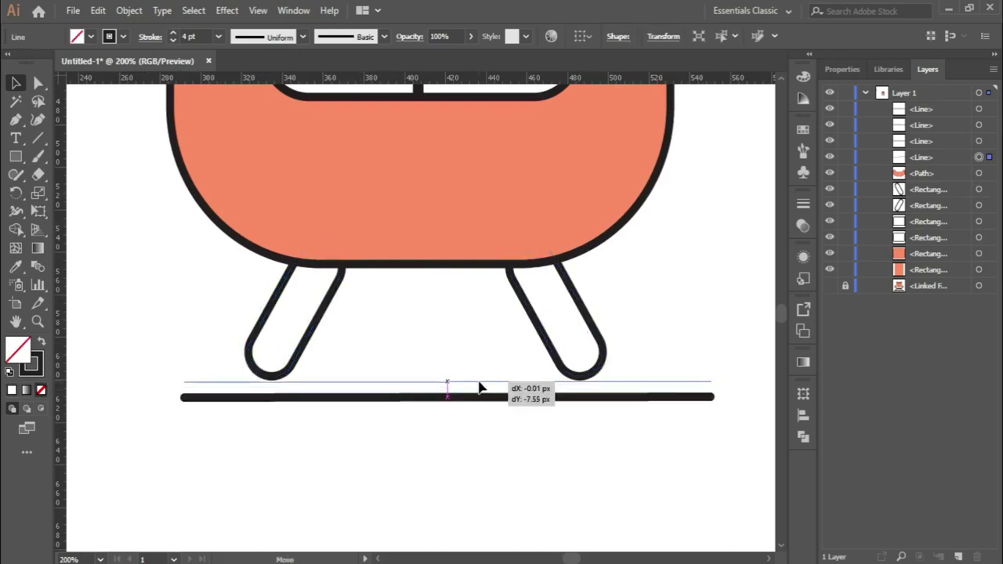
{"action": "left_click", "coordinate": [635, 328]}
{"action": "scroll", "coordinate": [488, 324], "scroll_direction": "down", "scroll_amount": 1}
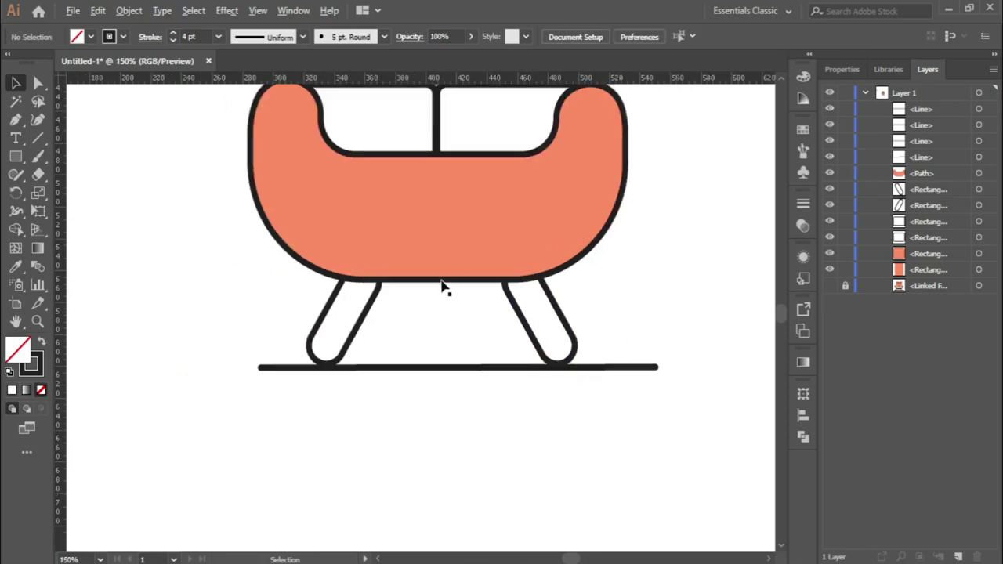
{"action": "scroll", "coordinate": [424, 277], "scroll_direction": "down", "scroll_amount": 1}
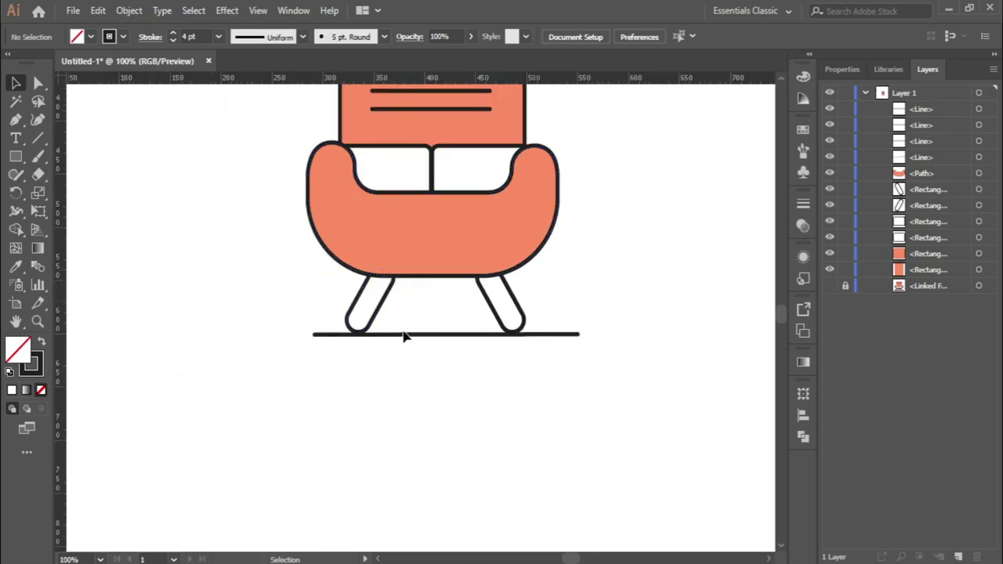
Select both the left and right white cushion rectangles together
{"action": "scroll", "coordinate": [419, 152], "scroll_direction": "up", "scroll_amount": 1}
{"action": "scroll", "coordinate": [470, 146], "scroll_direction": "up", "scroll_amount": 5}
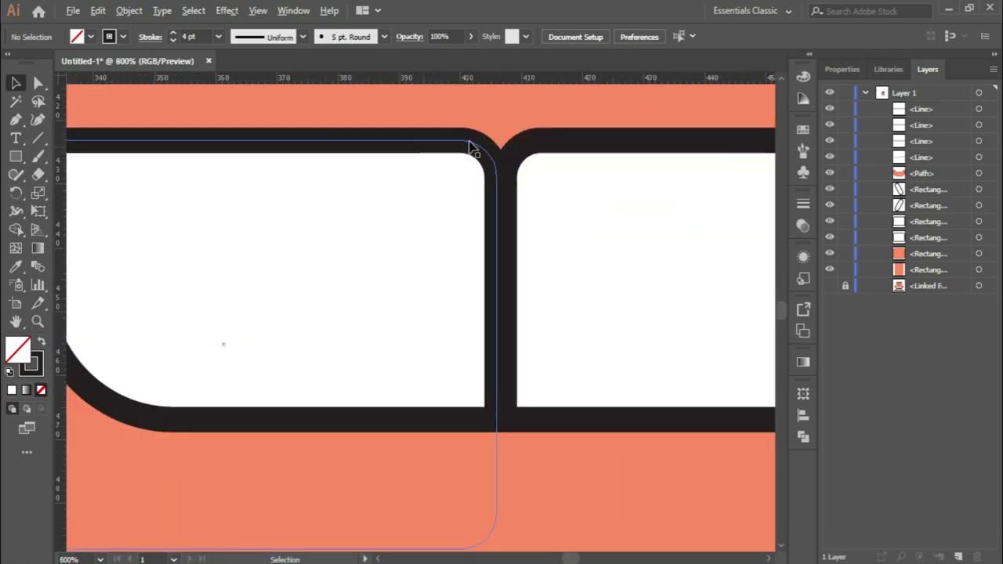
{"action": "scroll", "coordinate": [471, 147], "scroll_direction": "up", "scroll_amount": 1}
{"action": "scroll", "coordinate": [509, 153], "scroll_direction": "up", "scroll_amount": 1}
{"action": "left_click", "coordinate": [507, 166]}
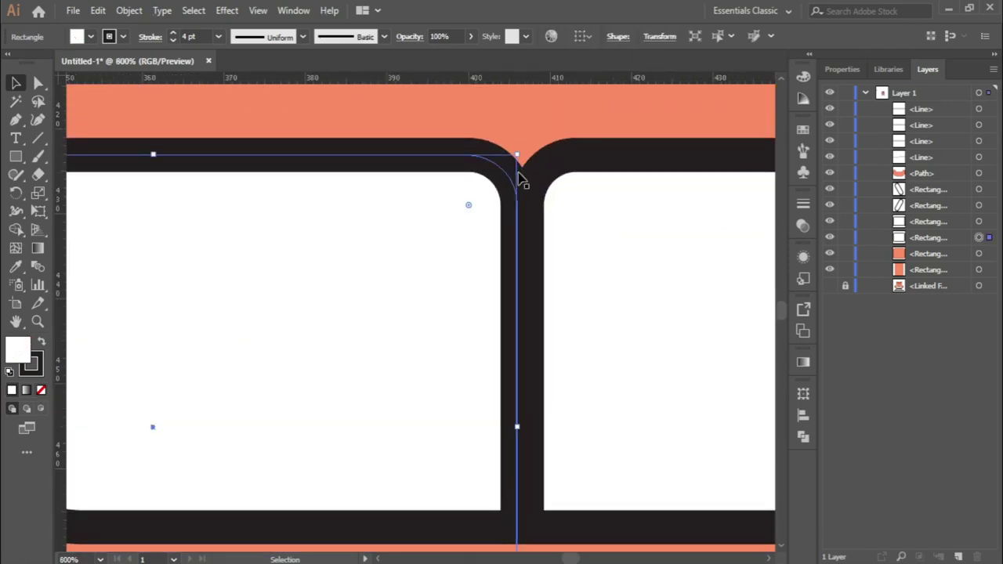
{"action": "left_click", "coordinate": [547, 176], "text": "shift"}
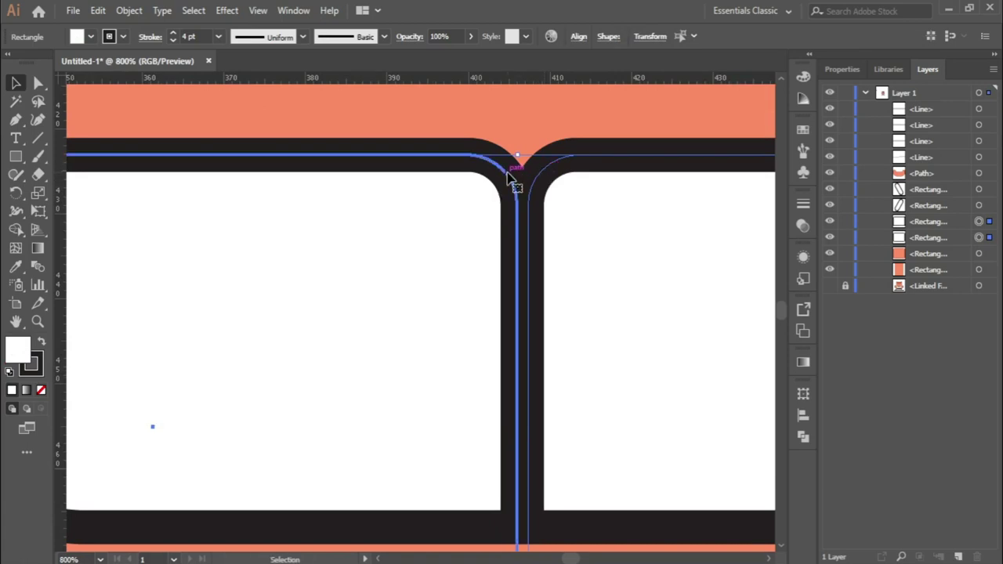
{"action": "left_click", "coordinate": [547, 180], "text": "shift"}
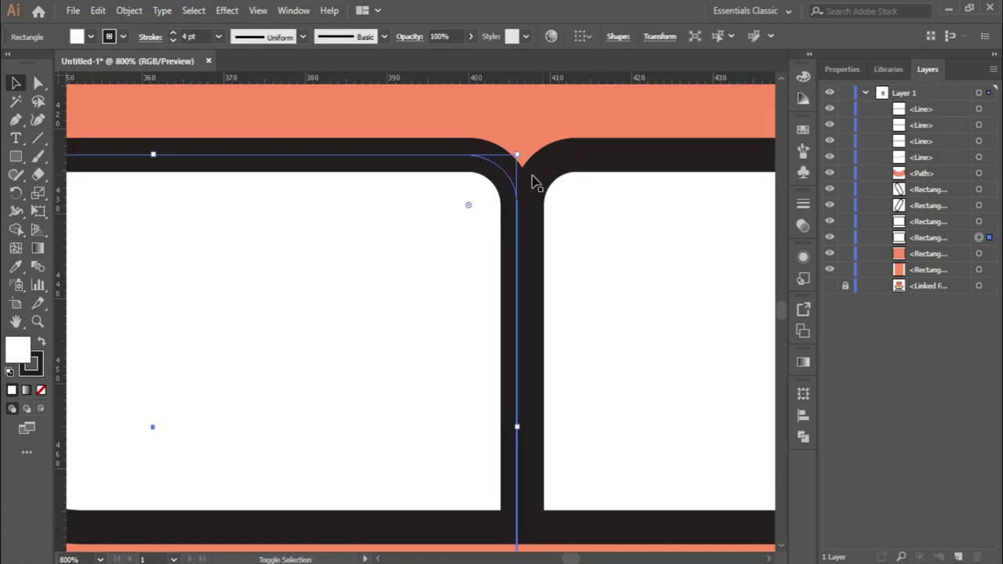
{"action": "left_click", "coordinate": [539, 180], "text": "shift"}
{"action": "left_click", "coordinate": [539, 180], "text": "shift"}
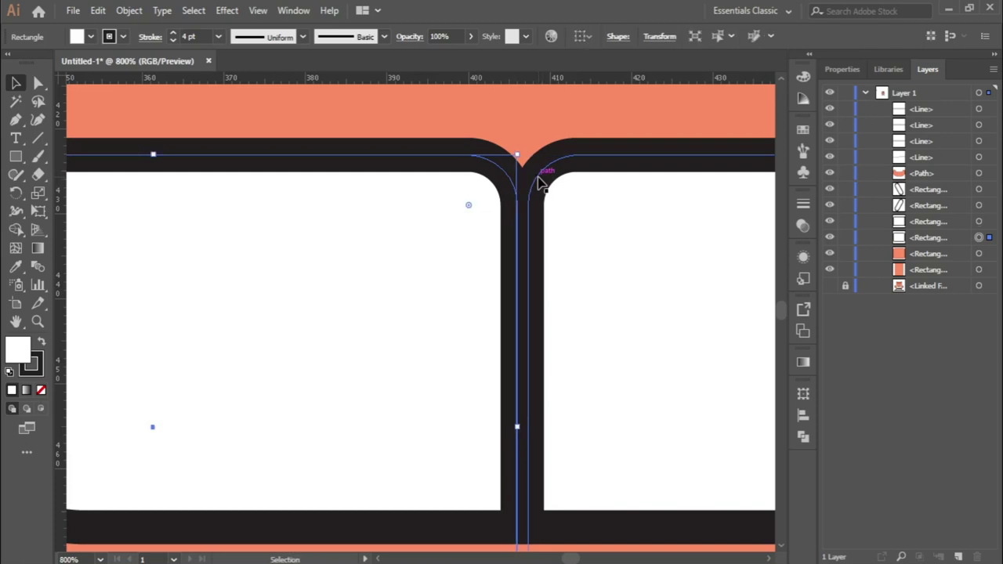
{"action": "scroll", "coordinate": [465, 203], "scroll_direction": "down", "scroll_amount": 3}
{"action": "scroll", "coordinate": [465, 202], "scroll_direction": "down", "scroll_amount": 3}
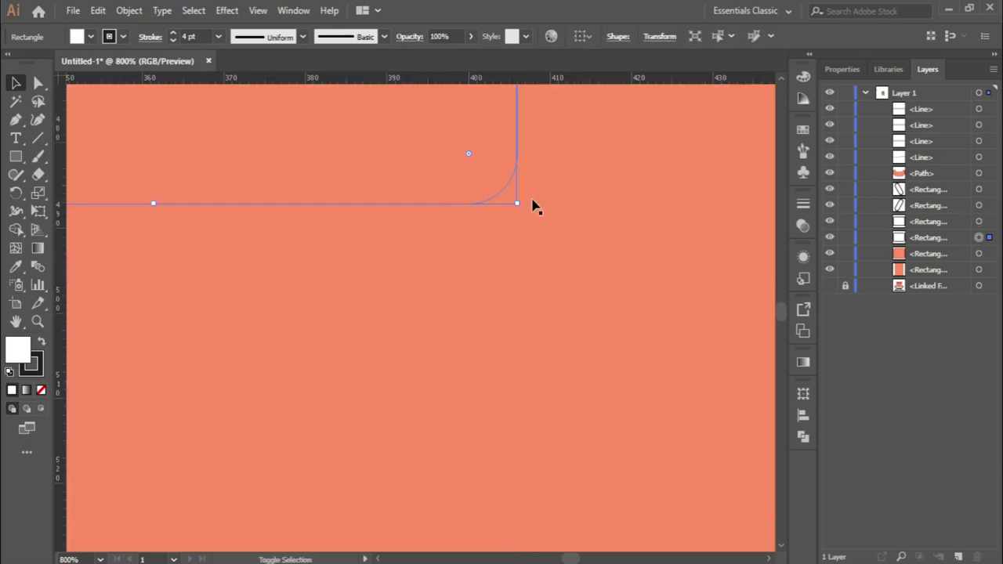
{"action": "scroll", "coordinate": [532, 206], "scroll_direction": "up", "scroll_amount": 9}
{"action": "scroll", "coordinate": [532, 206], "scroll_direction": "up", "scroll_amount": 5}
{"action": "scroll", "coordinate": [533, 206], "scroll_direction": "down", "scroll_amount": 2}
{"action": "scroll", "coordinate": [532, 206], "scroll_direction": "down", "scroll_amount": 1}
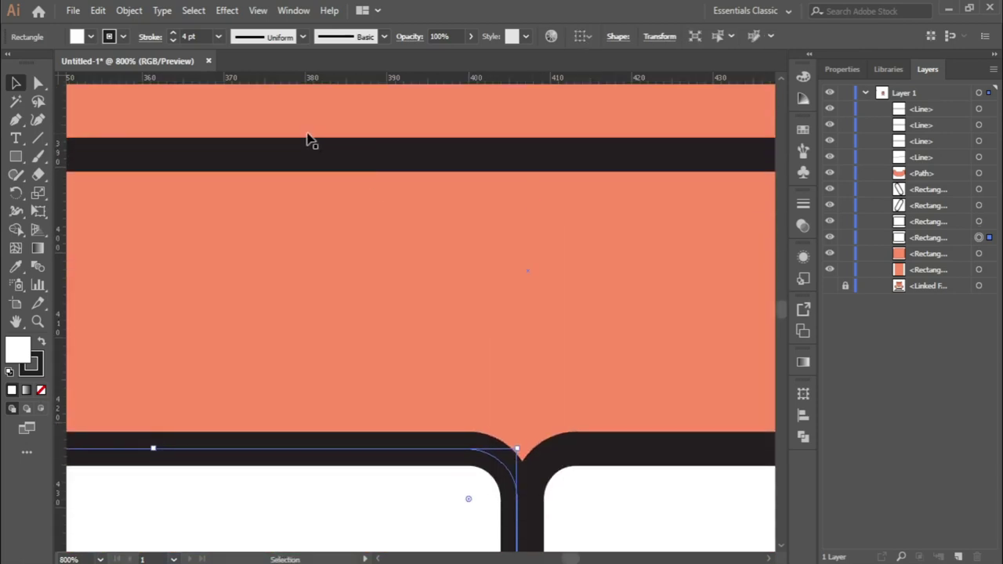
Round the cushions' inner top corners at the divider to about 8 px using Direct Selection
{"action": "left_click", "coordinate": [41, 86]}
{"action": "scroll", "coordinate": [604, 293], "scroll_direction": "down", "scroll_amount": 4}
{"action": "scroll", "coordinate": [552, 296], "scroll_direction": "down", "scroll_amount": 1}
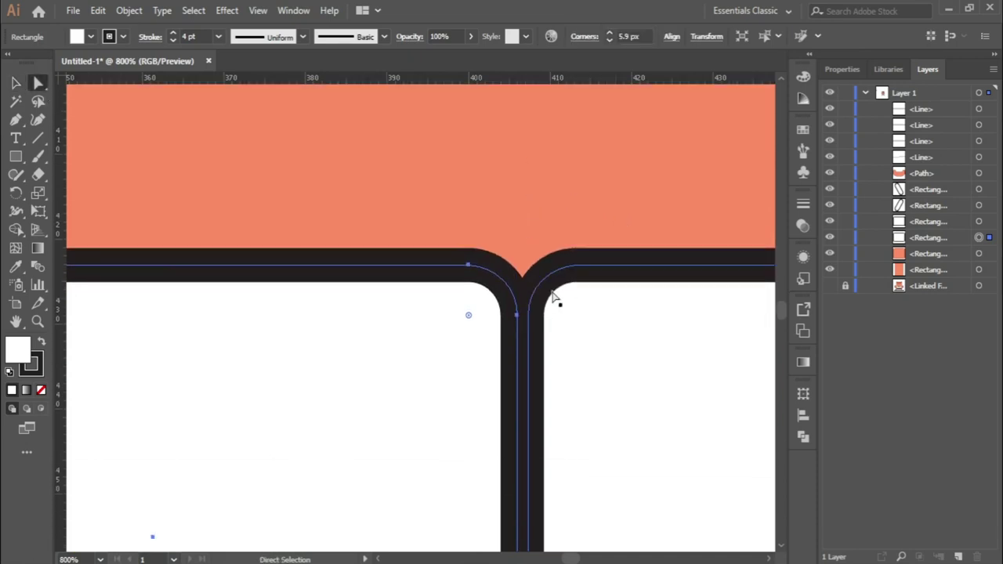
{"action": "left_click", "coordinate": [546, 289], "text": "shift"}
{"action": "left_click_drag", "start_coordinate": [578, 315], "coordinate": [685, 463]}
{"action": "scroll", "coordinate": [434, 346], "scroll_direction": "down", "scroll_amount": 5}
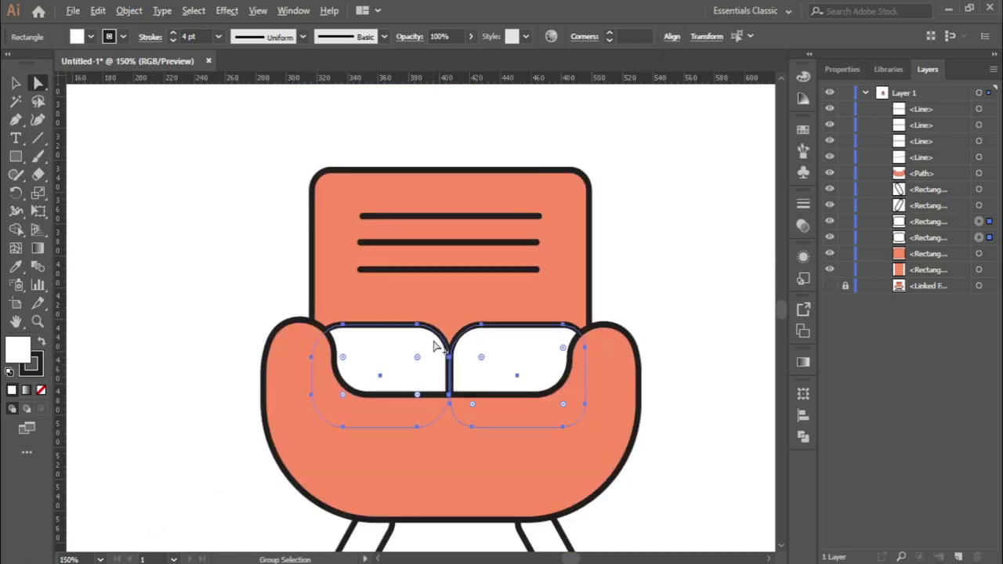
{"action": "left_click", "coordinate": [715, 275]}
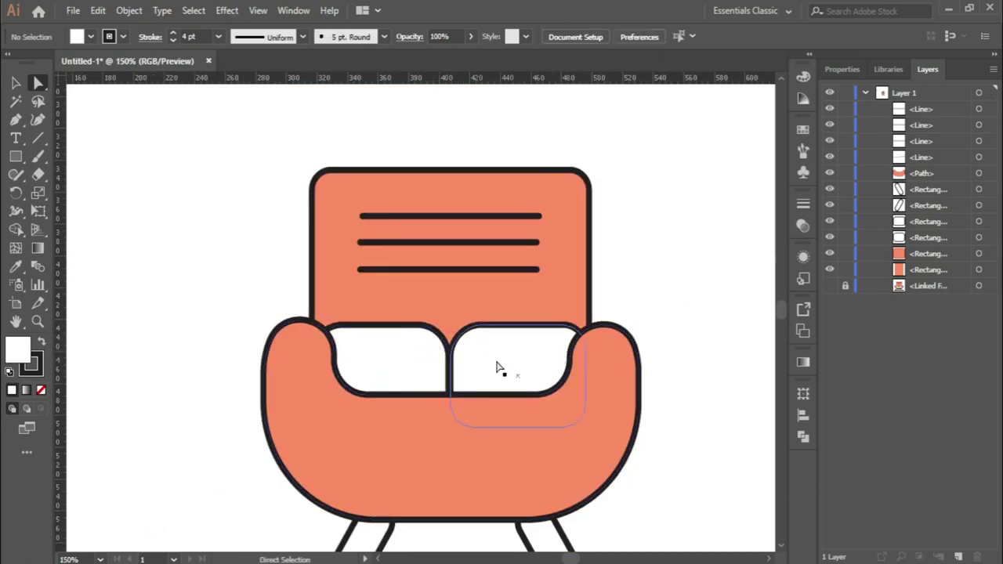
{"action": "scroll", "coordinate": [495, 366], "scroll_direction": "down", "scroll_amount": 1}
{"action": "scroll", "coordinate": [569, 245], "scroll_direction": "up", "scroll_amount": 1}
Round the backrest's top corners strongly, to about 52.67 px
{"action": "left_click", "coordinate": [550, 245]}
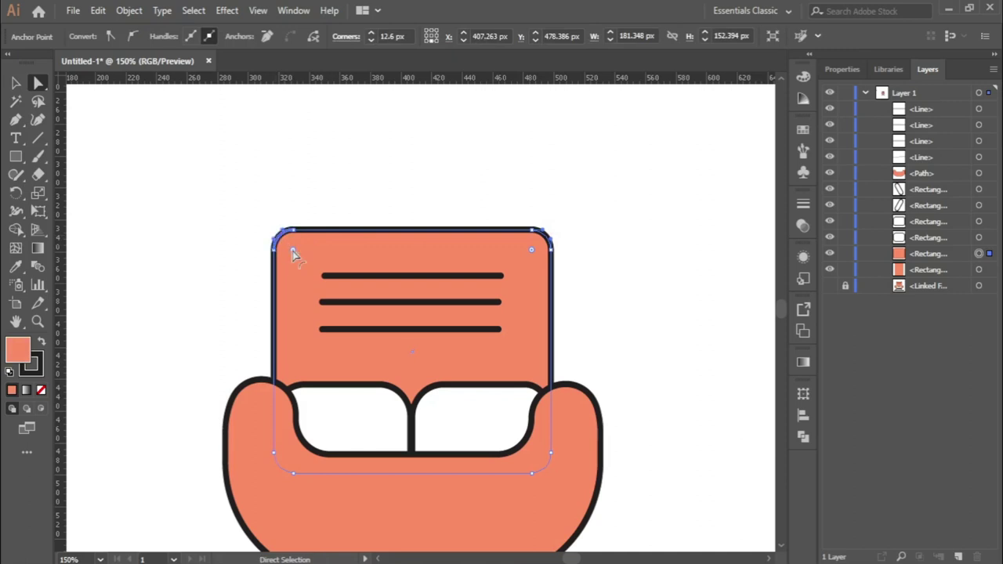
{"action": "left_click_drag", "start_coordinate": [293, 252], "coordinate": [353, 335]}
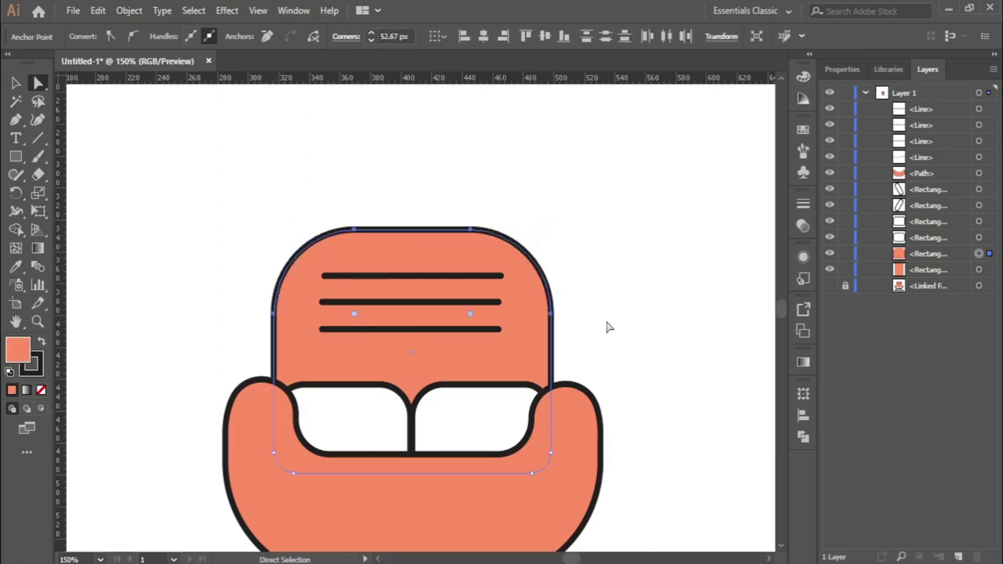
{"action": "left_click", "coordinate": [657, 318]}
{"action": "scroll", "coordinate": [553, 298], "scroll_direction": "down", "scroll_amount": 1}
{"action": "scroll", "coordinate": [553, 373], "scroll_direction": "down", "scroll_amount": 1}
{"action": "scroll", "coordinate": [534, 414], "scroll_direction": "up", "scroll_amount": 1}
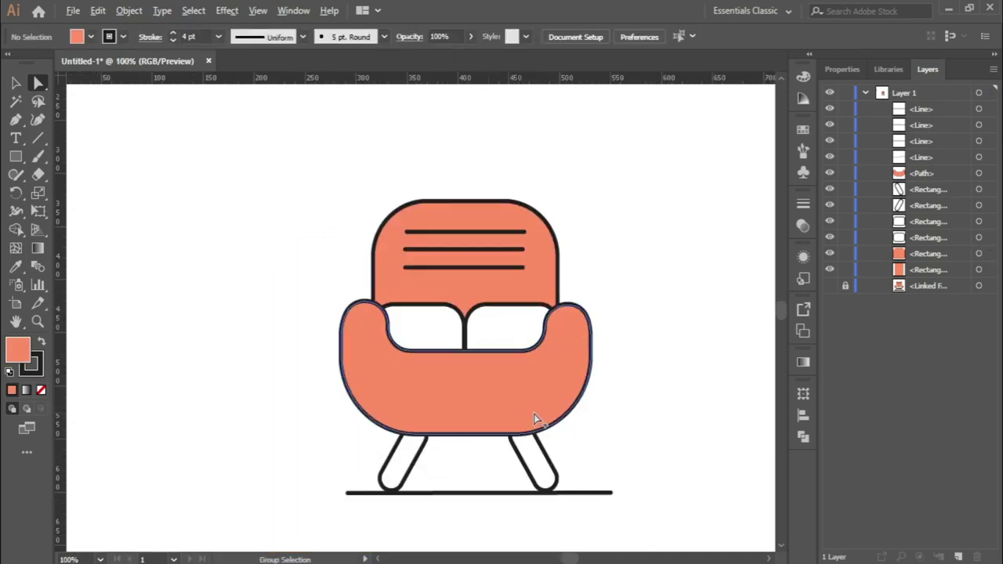
Round the coral seat's inner corners around the cushions to about 92 px
{"action": "left_click", "coordinate": [561, 425]}
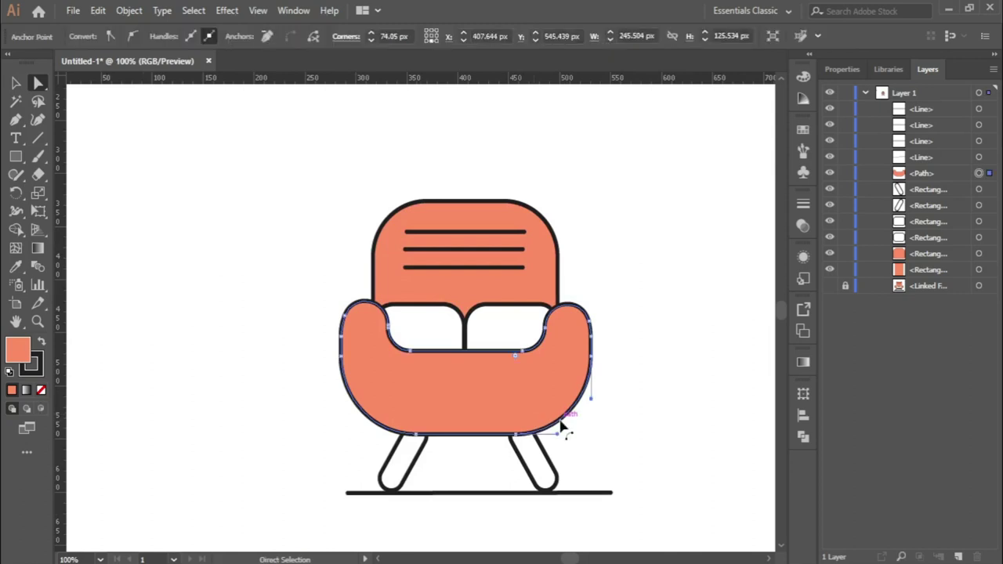
{"action": "left_click", "coordinate": [364, 413]}
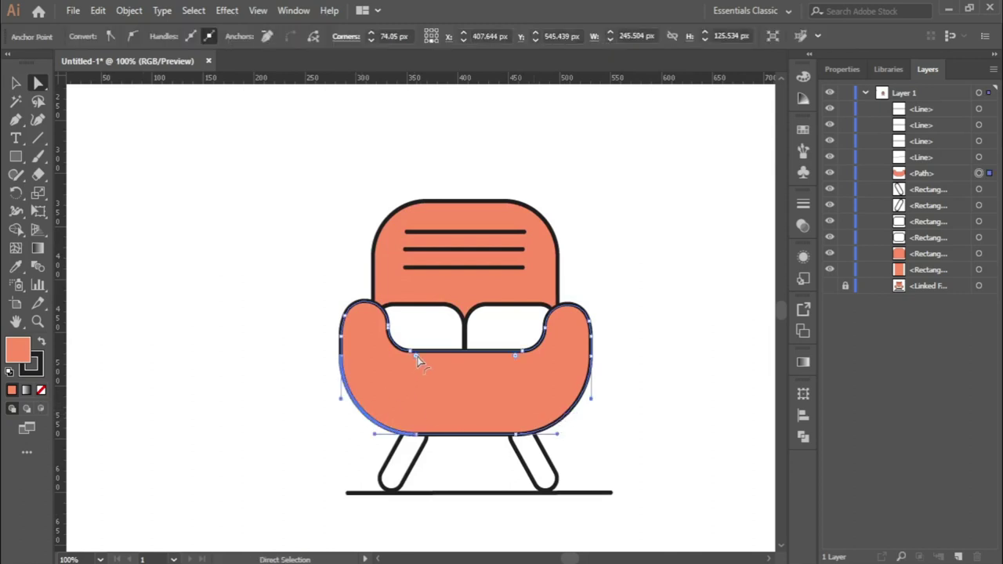
{"action": "left_click_drag", "start_coordinate": [418, 360], "coordinate": [459, 334]}
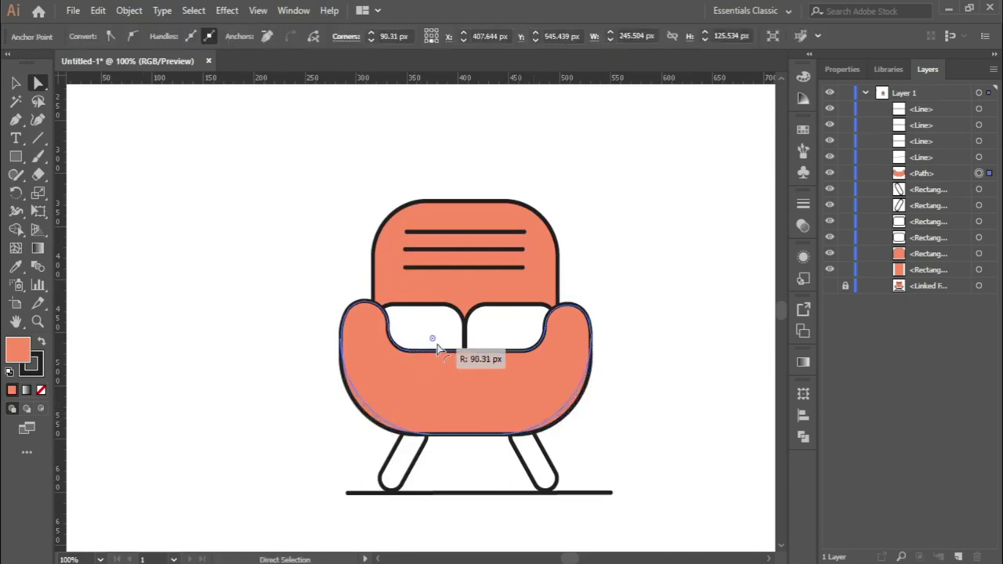
{"action": "left_click", "coordinate": [615, 439]}
{"action": "scroll", "coordinate": [417, 341], "scroll_direction": "up", "scroll_amount": 2}
{"action": "left_click", "coordinate": [379, 355]}
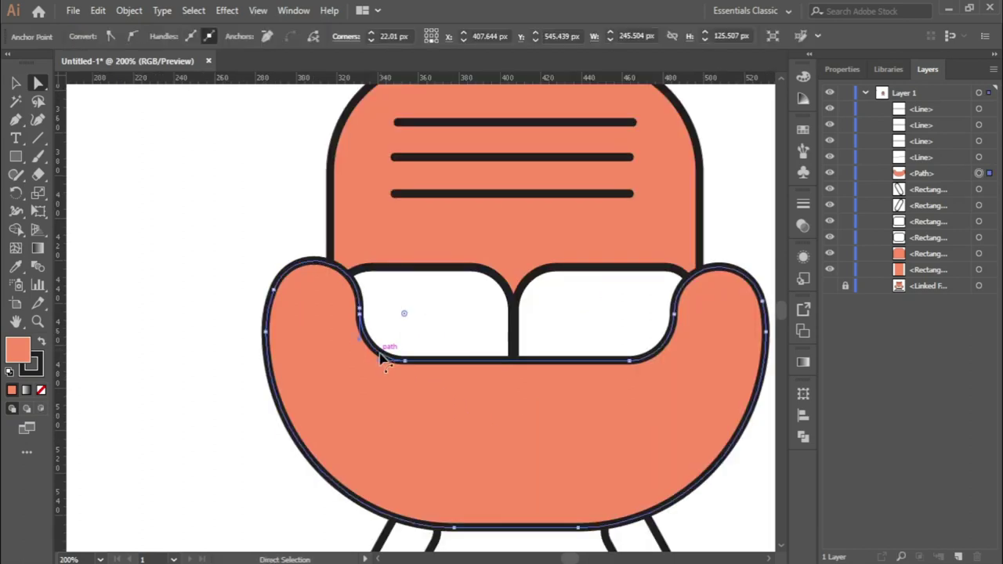
{"action": "left_click_drag", "start_coordinate": [515, 402], "coordinate": [673, 333]}
{"action": "left_click_drag", "start_coordinate": [501, 403], "coordinate": [353, 333]}
{"action": "left_click", "coordinate": [425, 305]}
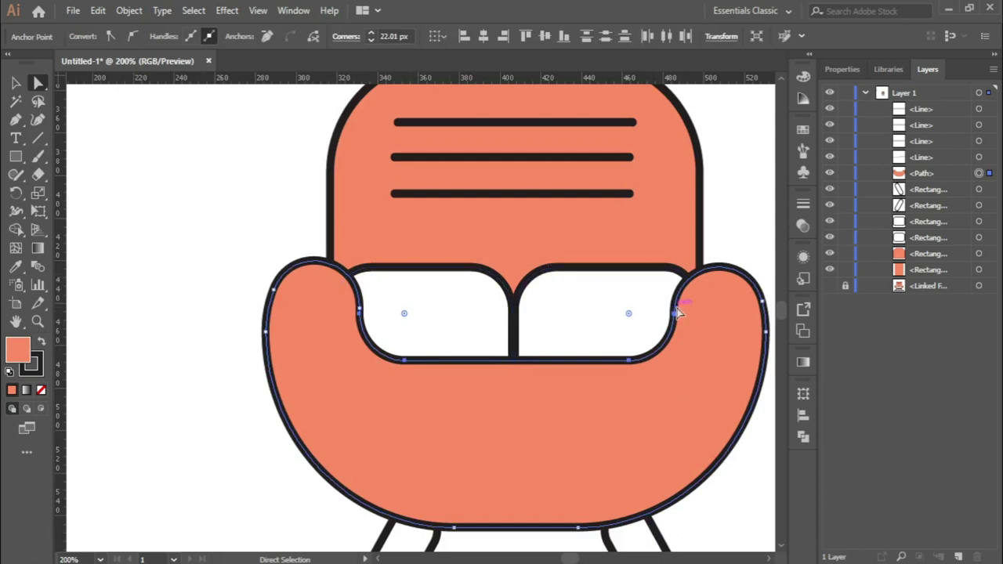
{"action": "scroll", "coordinate": [474, 304], "scroll_direction": "down", "scroll_amount": 2}
{"action": "left_click", "coordinate": [655, 339]}
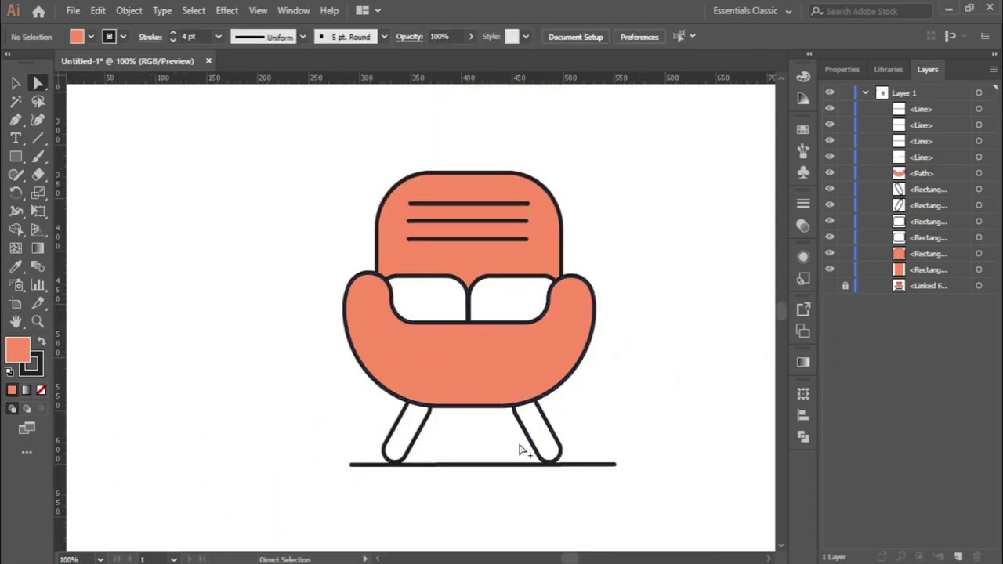
{"action": "scroll", "coordinate": [519, 449], "scroll_direction": "up", "scroll_amount": 1}
{"action": "scroll", "coordinate": [519, 449], "scroll_direction": "up", "scroll_amount": 1}
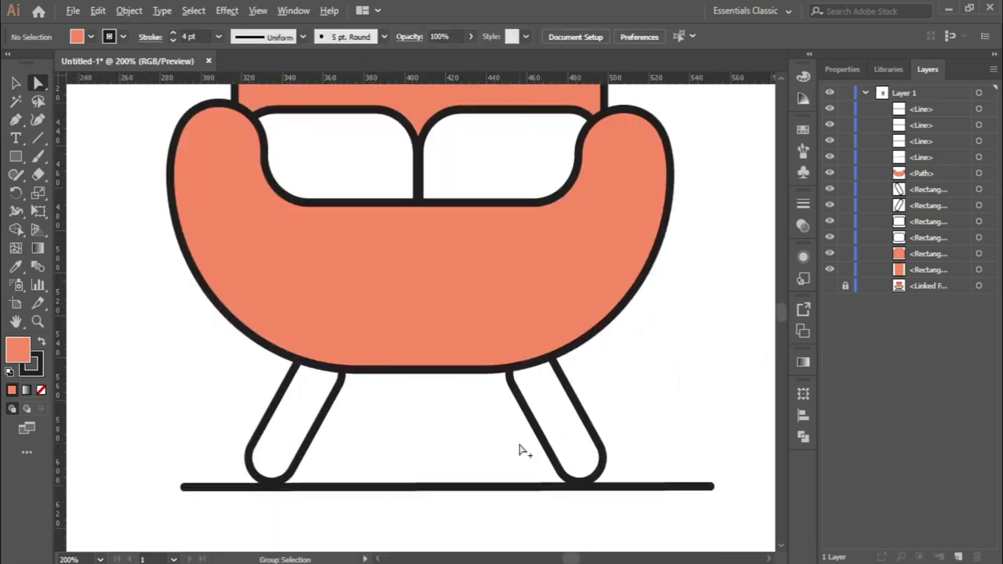
{"action": "scroll", "coordinate": [496, 395], "scroll_direction": "down", "scroll_amount": 2}
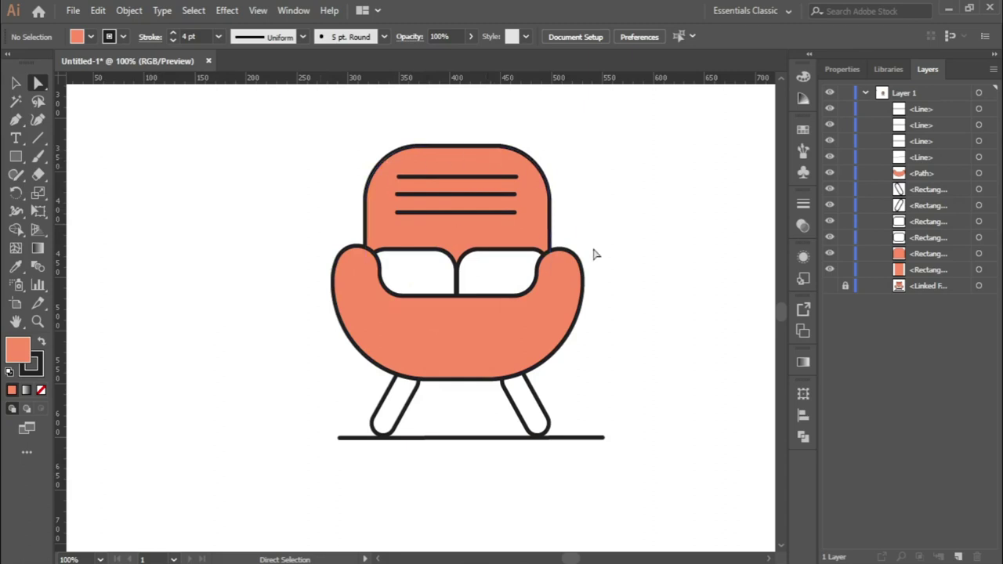
{"action": "scroll", "coordinate": [317, 224], "scroll_direction": "up", "scroll_amount": 2}
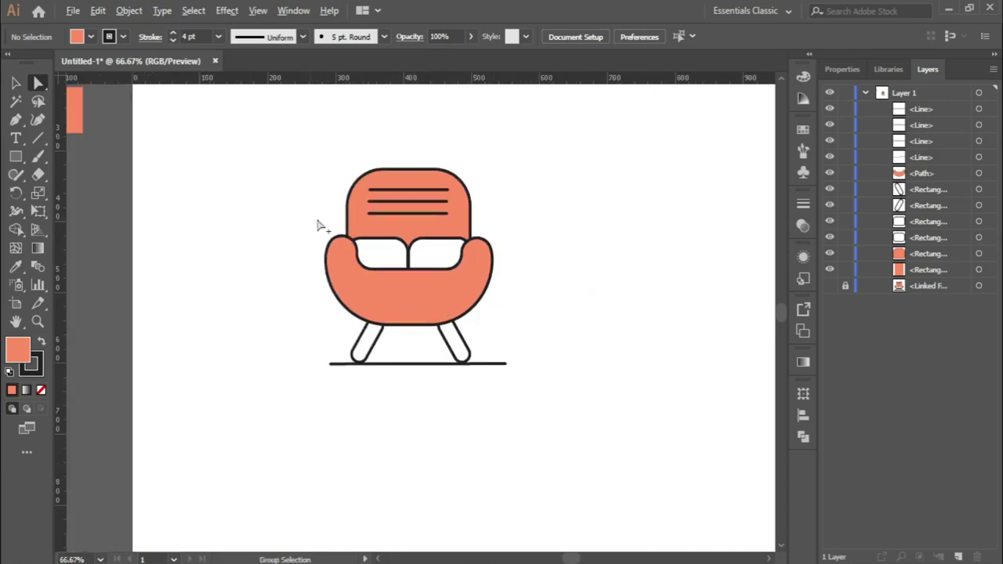
{"action": "scroll", "coordinate": [314, 196], "scroll_direction": "down", "scroll_amount": 1}
{"action": "scroll", "coordinate": [668, 373], "scroll_direction": "up", "scroll_amount": 1}
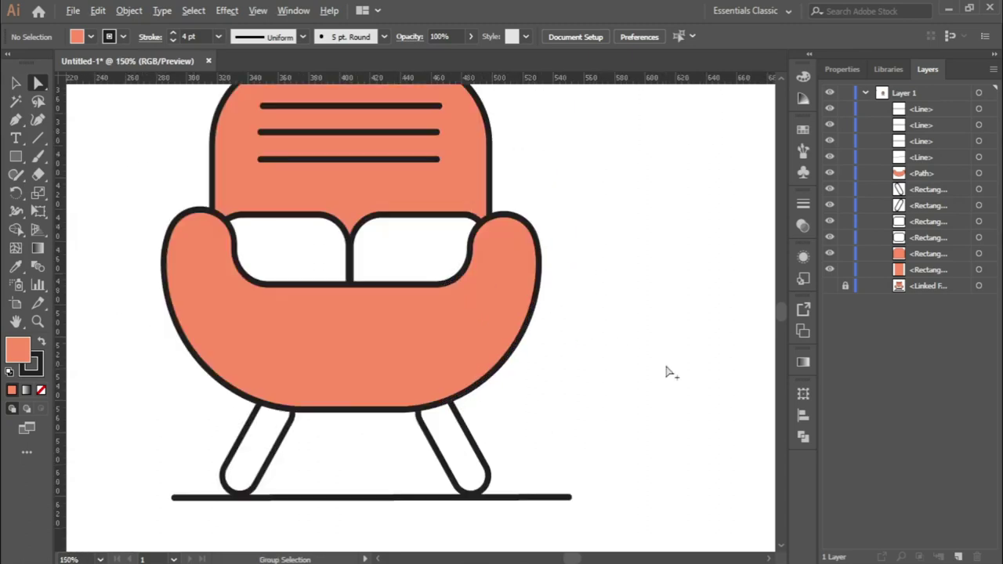
{"action": "scroll", "coordinate": [669, 373], "scroll_direction": "down", "scroll_amount": 1}
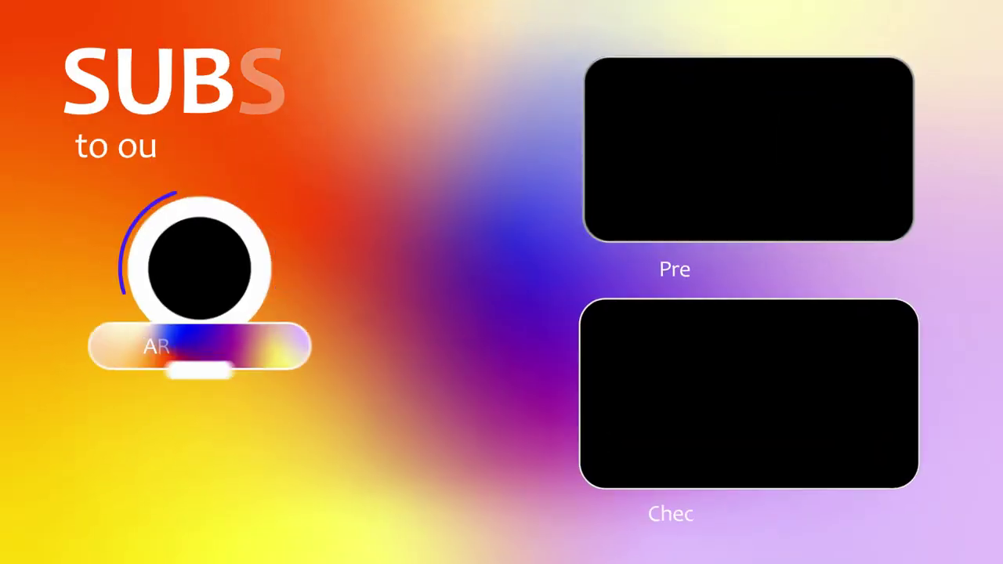